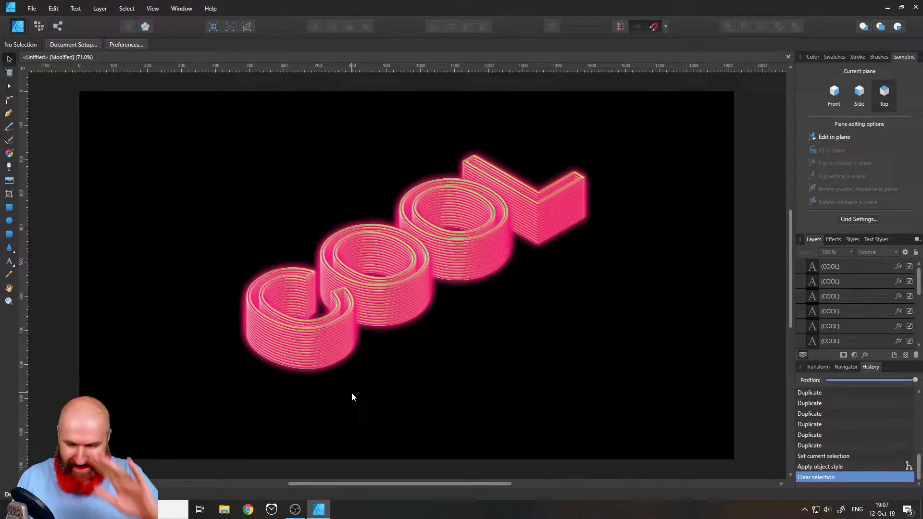
- Select every layer from the top COOL layer down to the background and delete them
click(816, 267)
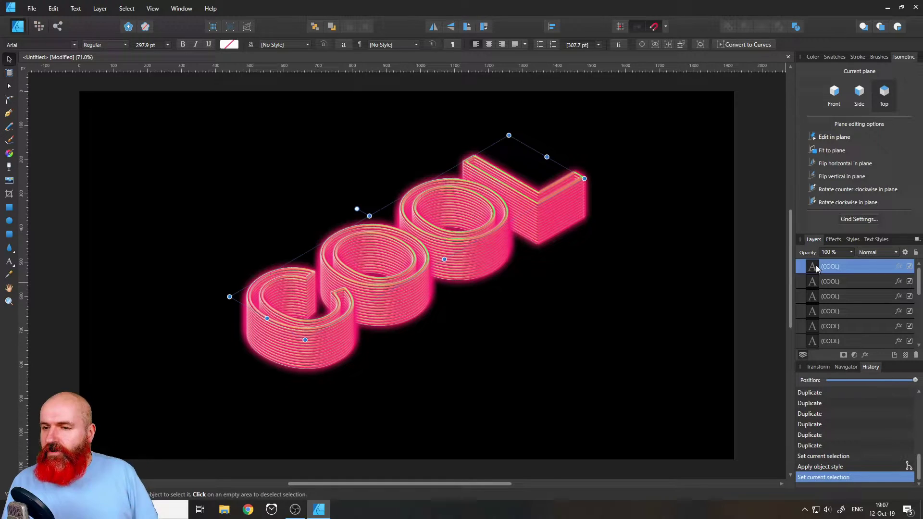
scroll(829, 298, down, 1)
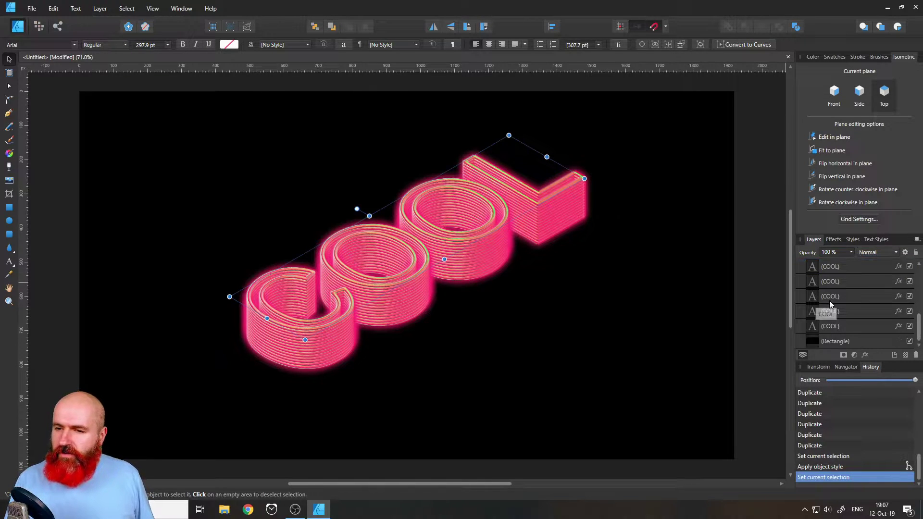
shift+click(835, 342)
key(Delete)
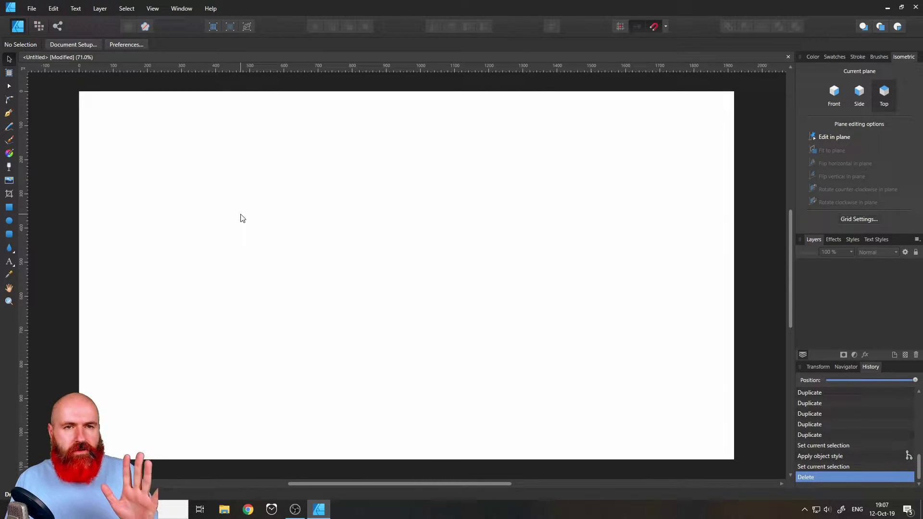
- Draw a black-filled rectangle covering the whole page
click(8, 209)
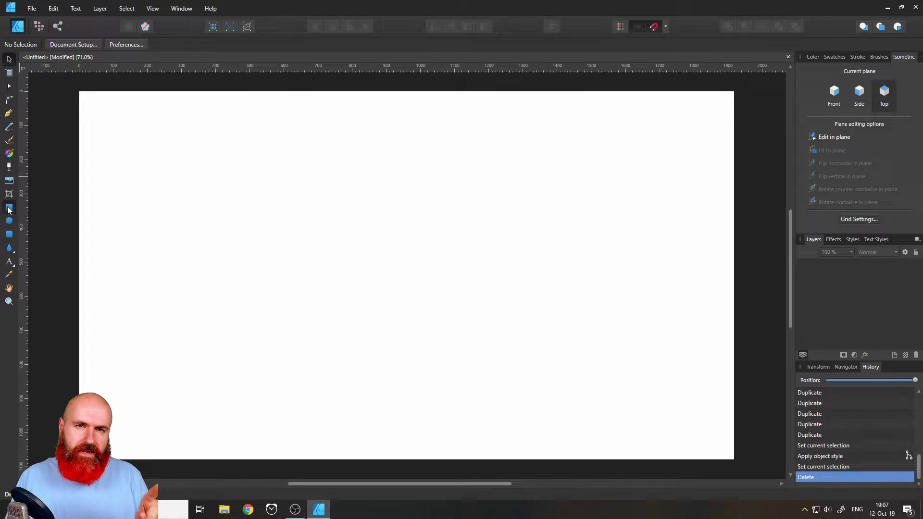
drag(80, 91, 735, 460)
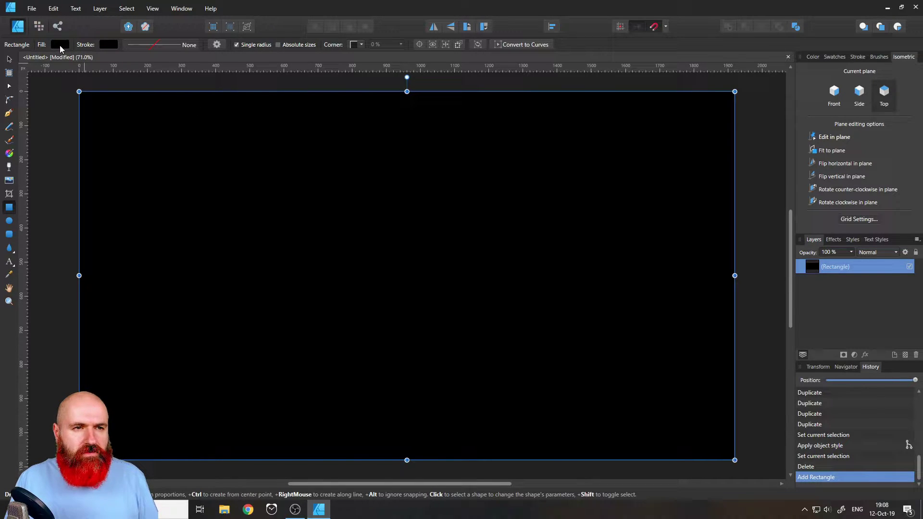
click(60, 45)
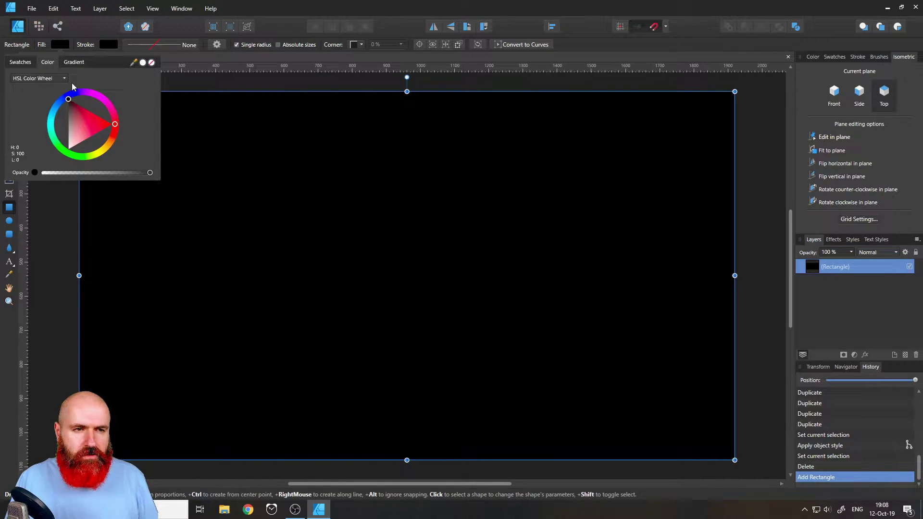
click(58, 45)
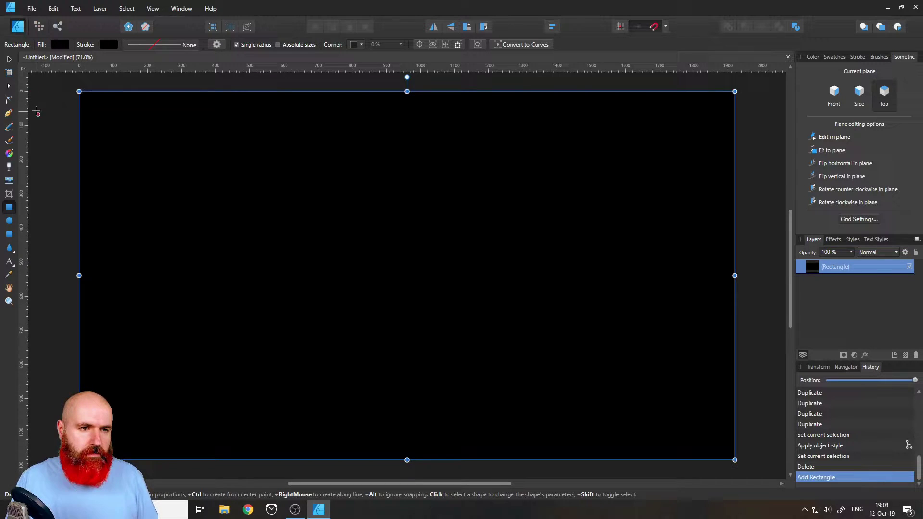
- Add large blue artistic text reading 'COOL' and move it to the page centre
click(9, 264)
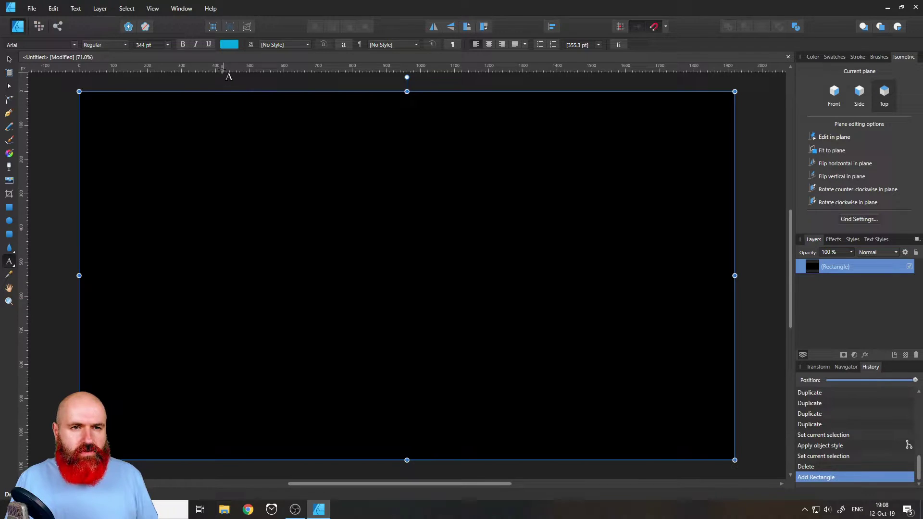
click(229, 44)
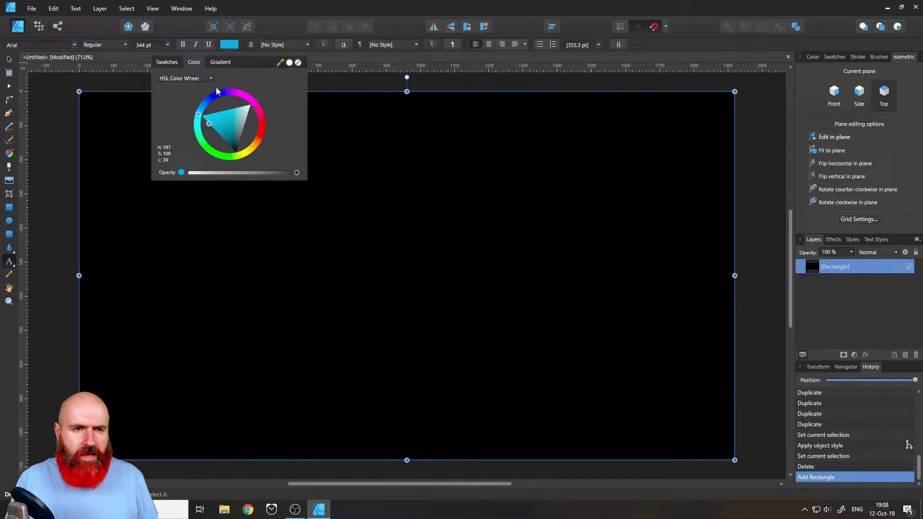
click(228, 45)
drag(129, 239, 222, 324)
text(COOL)
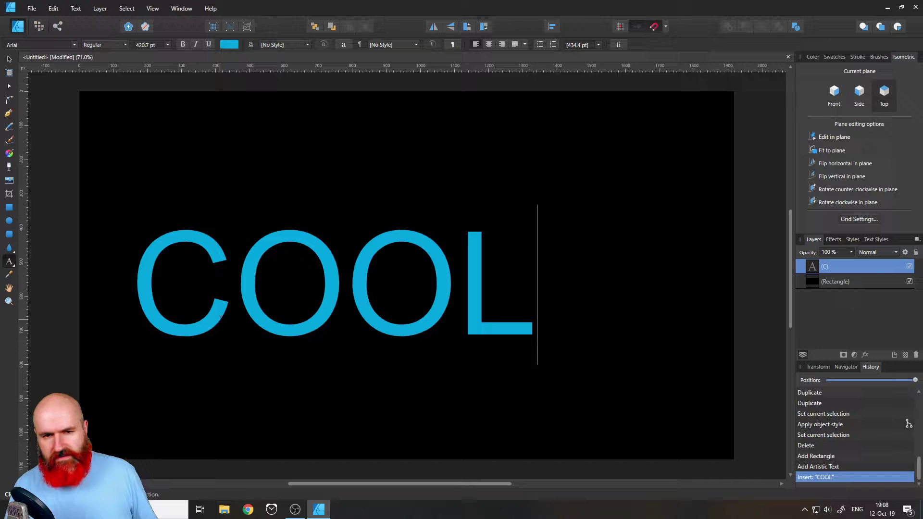
key(Escape)
click(9, 60)
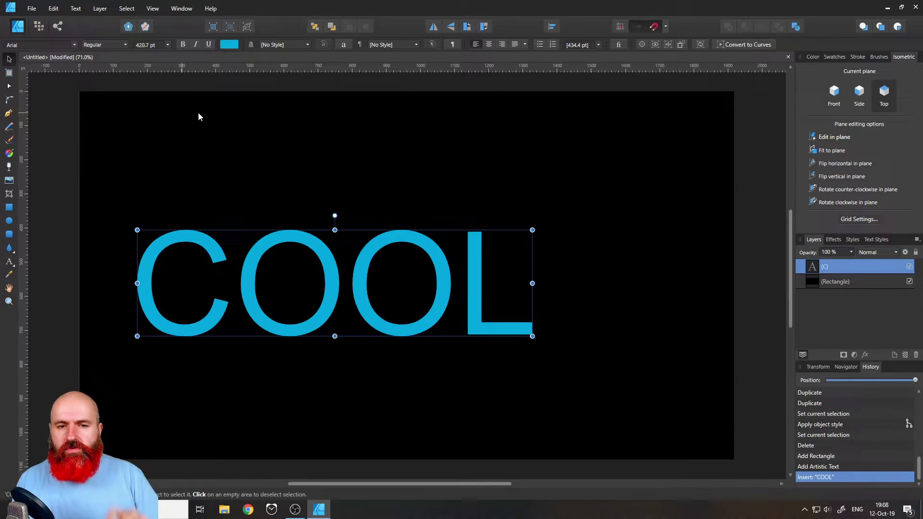
drag(333, 284, 402, 275)
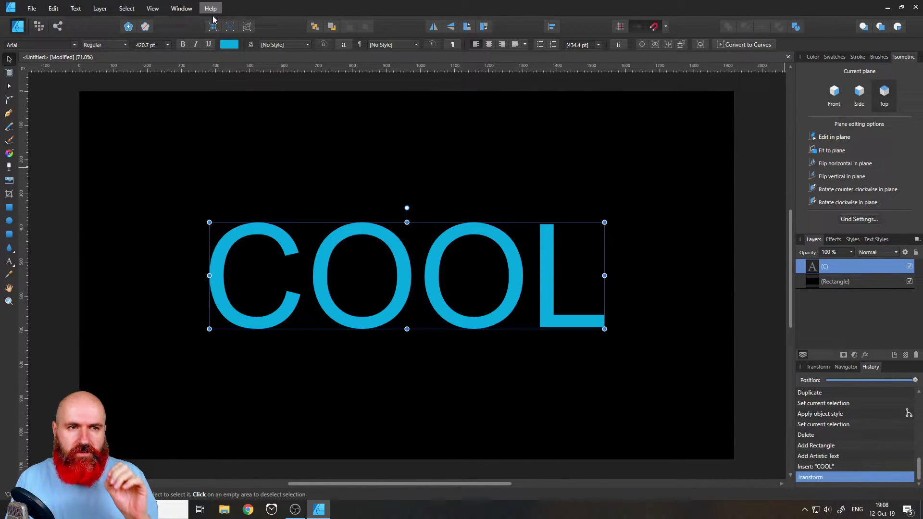
- Fit the COOL text onto the isometric Top plane using the Isometric panel
click(156, 11)
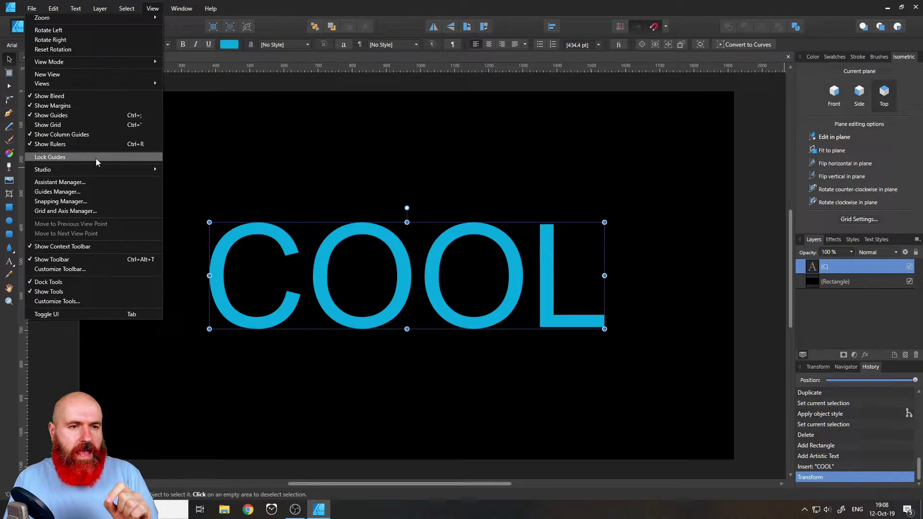
mouse_move(99, 169)
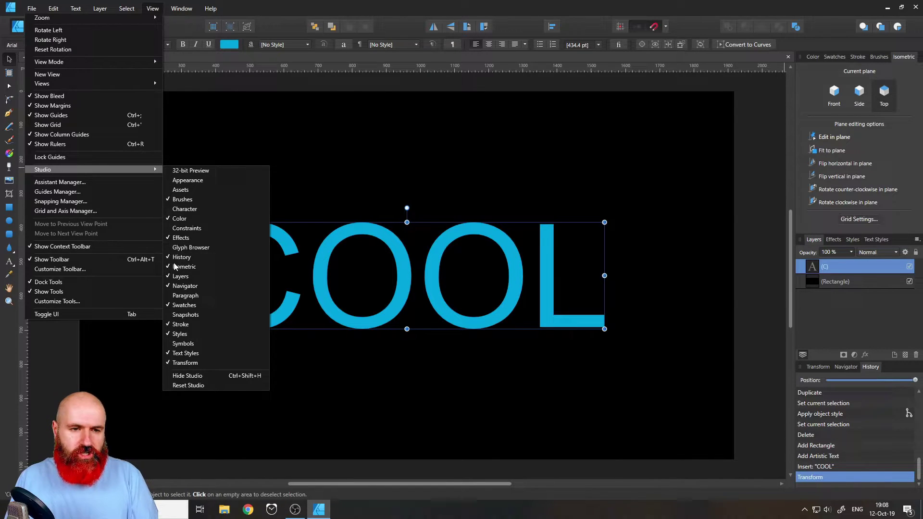
click(158, 11)
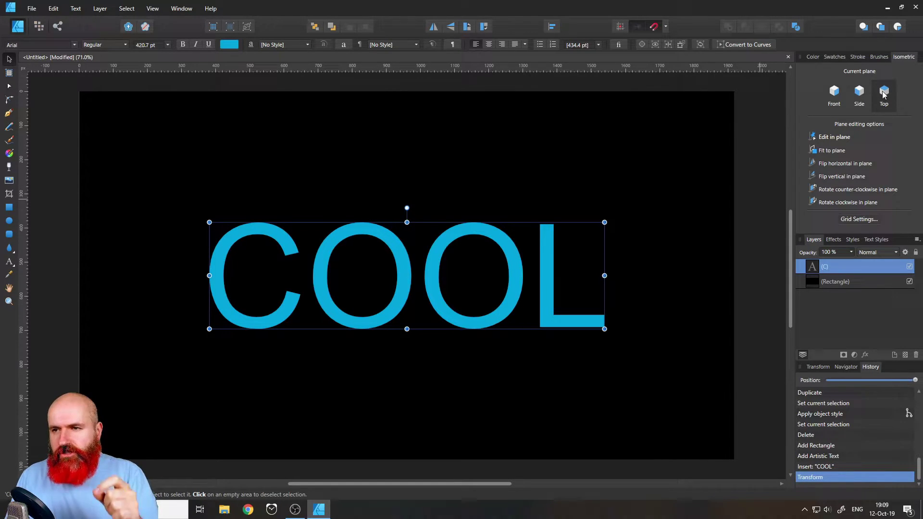
click(829, 154)
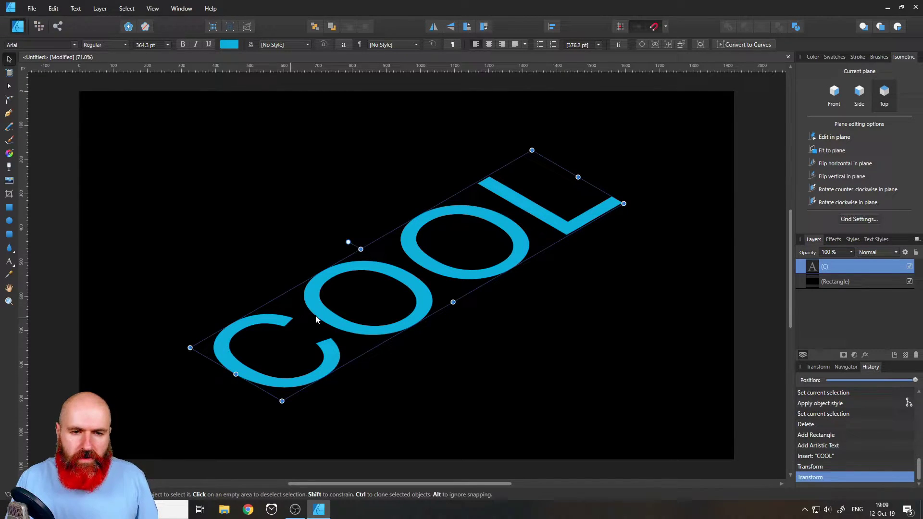
- Duplicate the COOL text layer and nudge the copy slightly upward
right_click(812, 271)
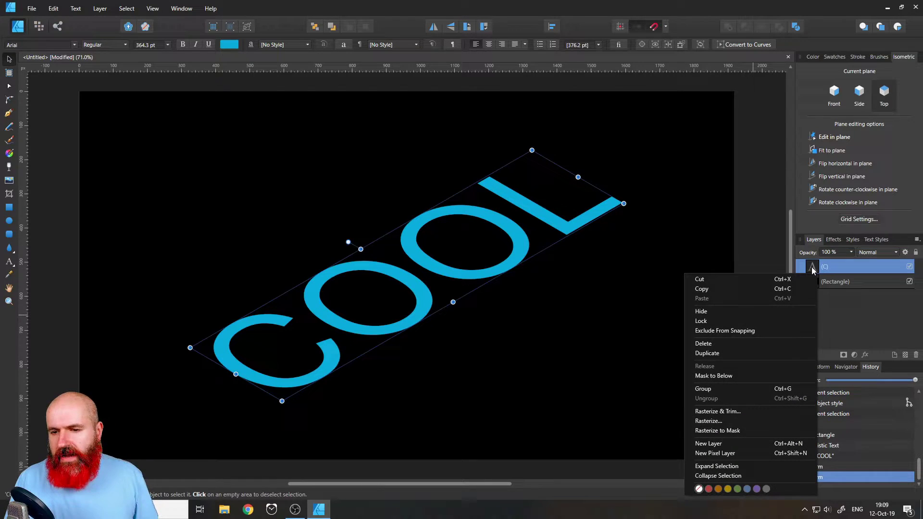
click(718, 355)
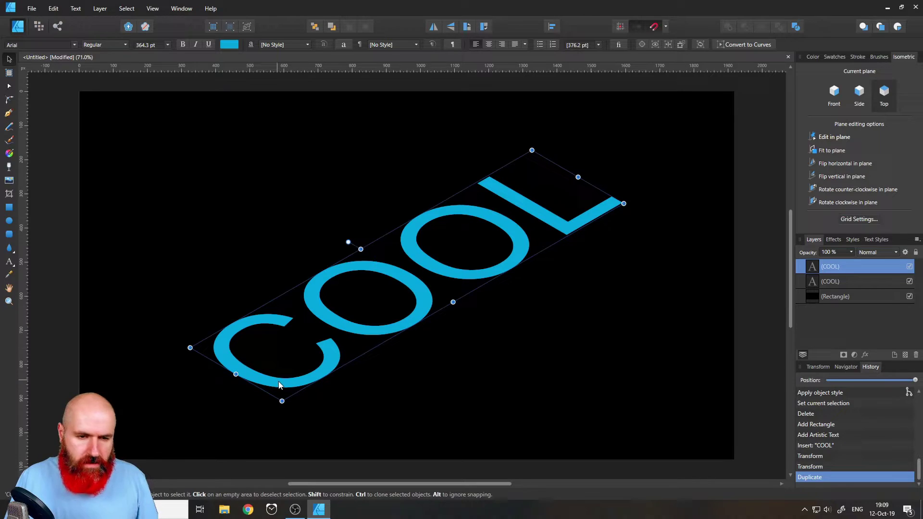
scroll(287, 389, up, 1)
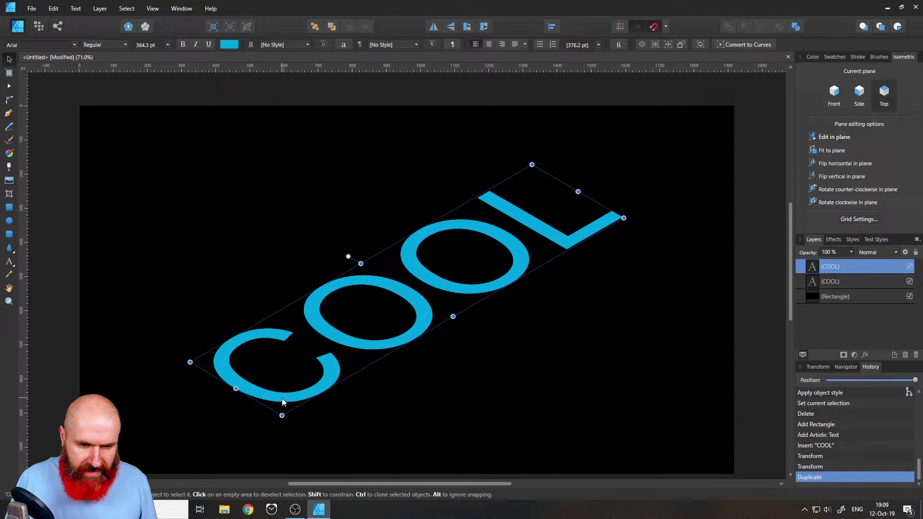
scroll(282, 397, left, 3)
scroll(324, 399, up, 5)
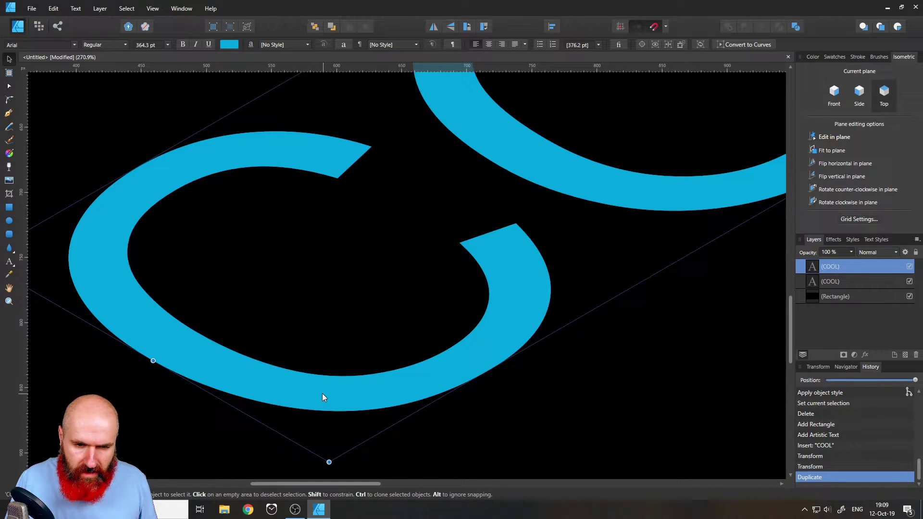
drag(322, 393, 323, 388)
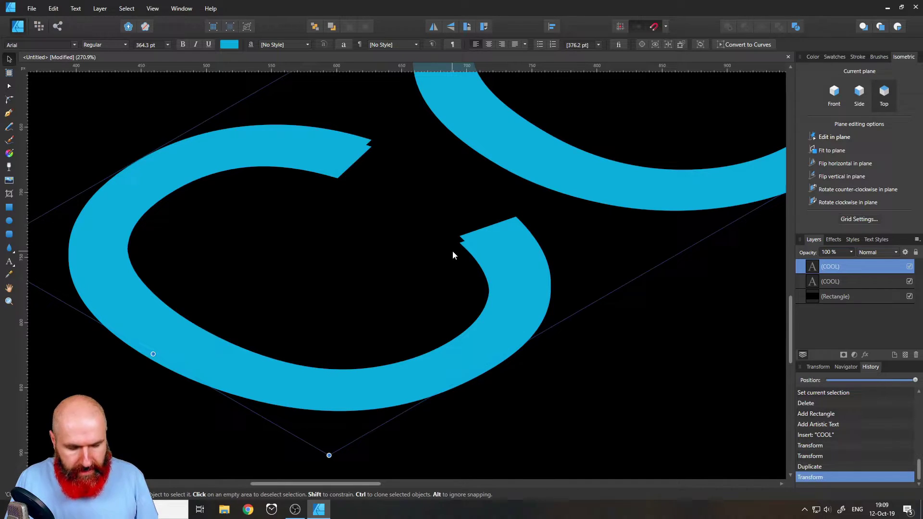
- Repeat the duplicate-and-nudge three times with Ctrl+J, then zoom to fit
key(ctrl+j)
key(ctrl+j)
key(ctrl+j)
key(ctrl+j)
key(ctrl+j)
key(ctrl+j)
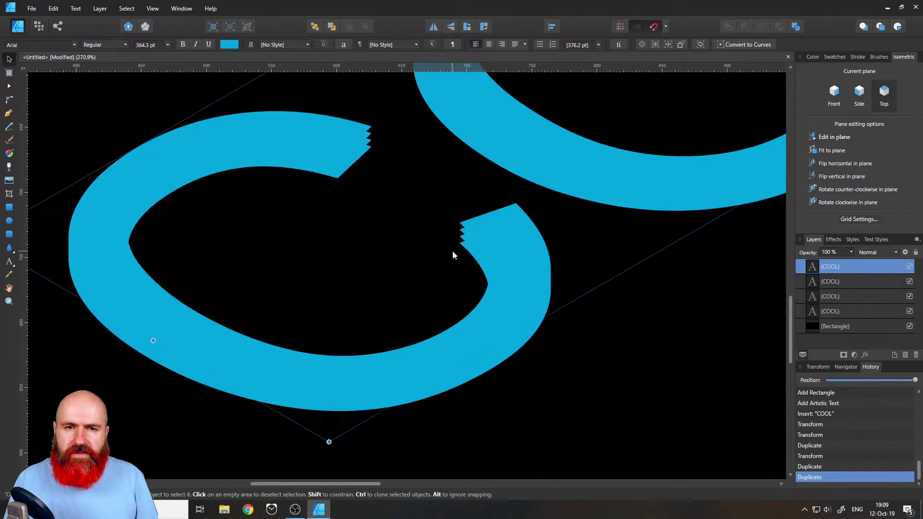
key(ctrl+j)
key(ctrl+j)
key(ctrl+j)
key(ctrl+j)
key(ctrl+j)
key(ctrl+j)
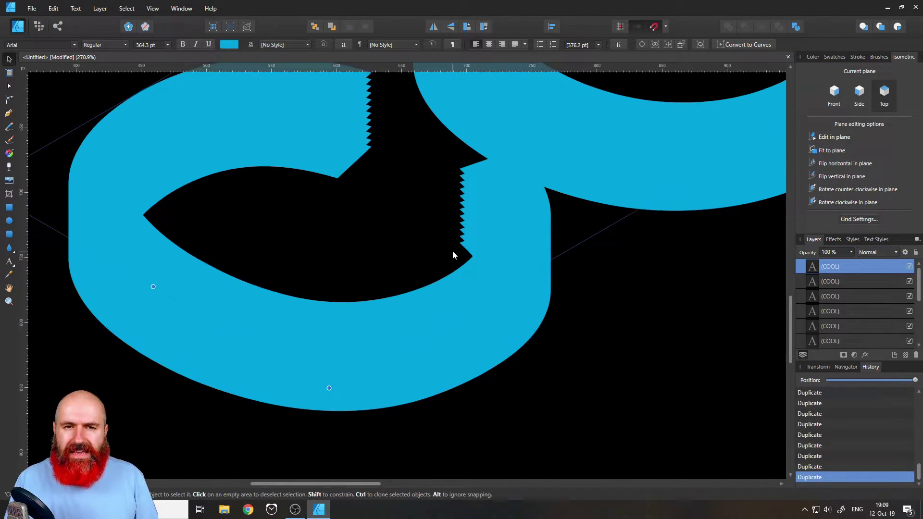
key(ctrl+j)
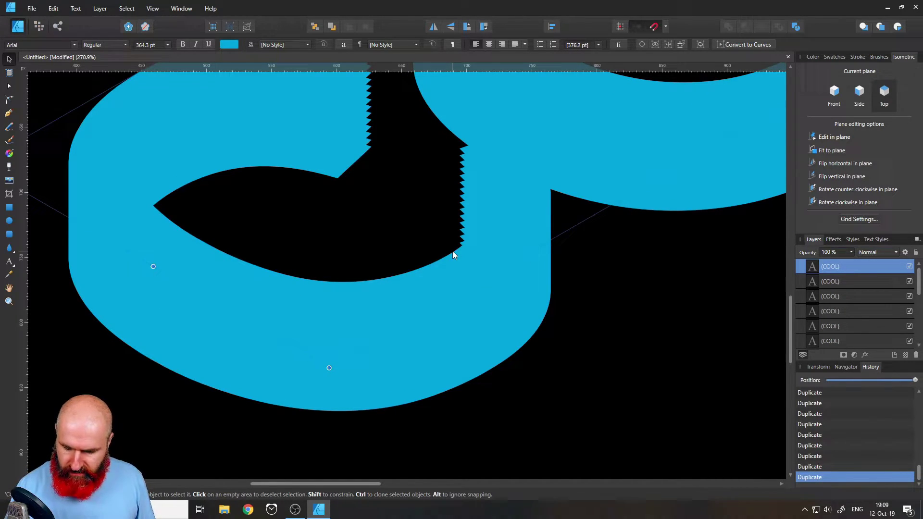
key(ctrl+0)
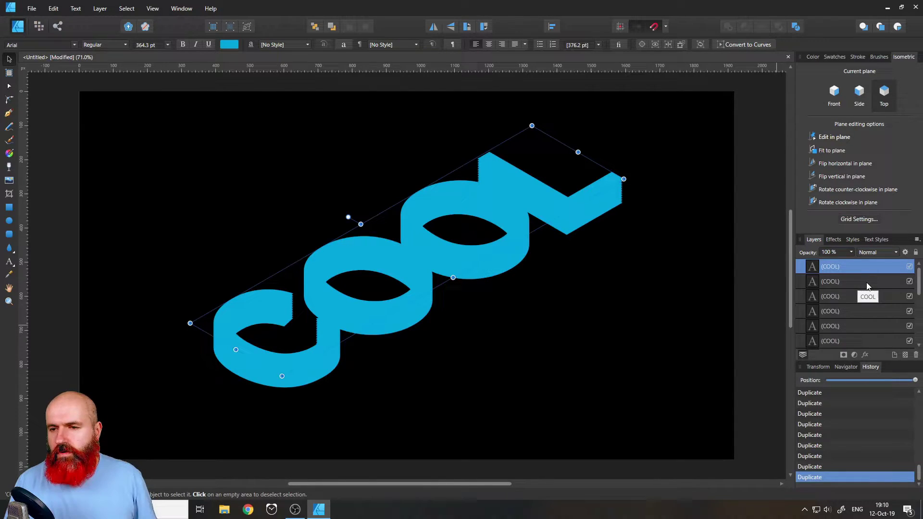
- Select all the stacked COOL copies together in the Layers panel
scroll(834, 302, down, 3)
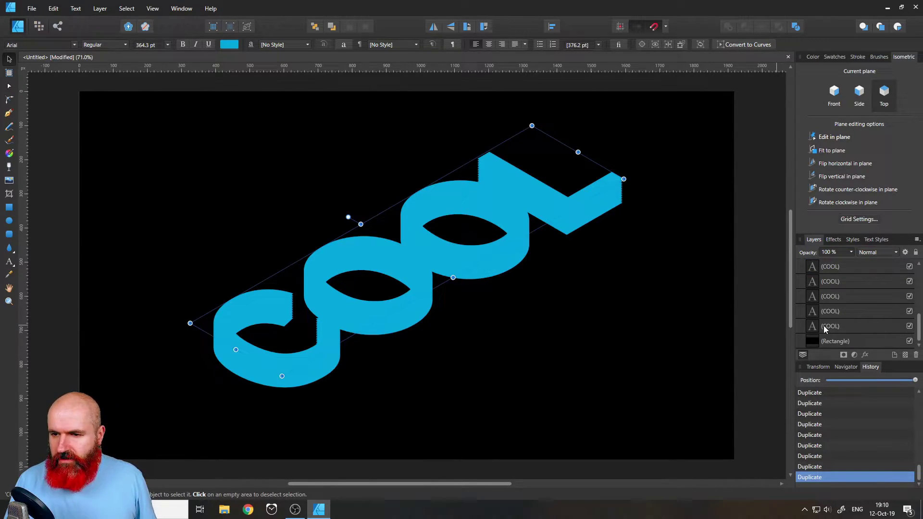
scroll(841, 317, up, 3)
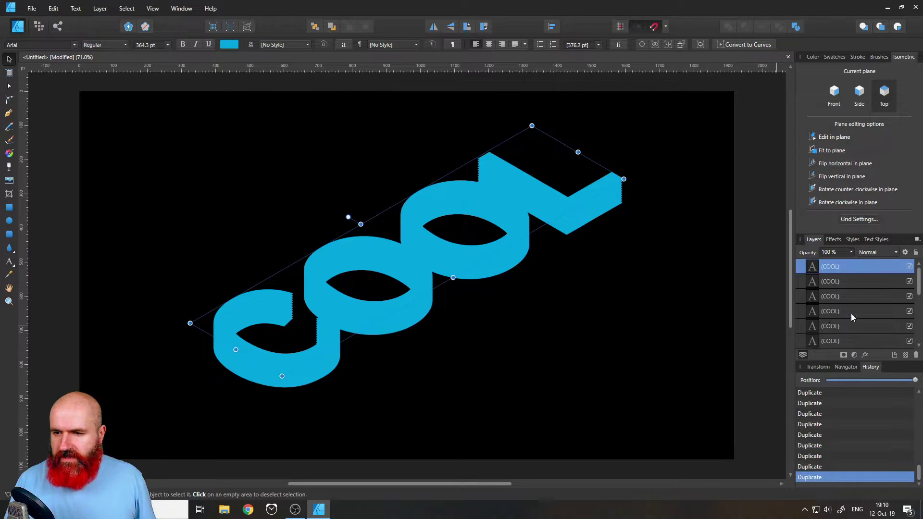
double_click(853, 267)
click(814, 265)
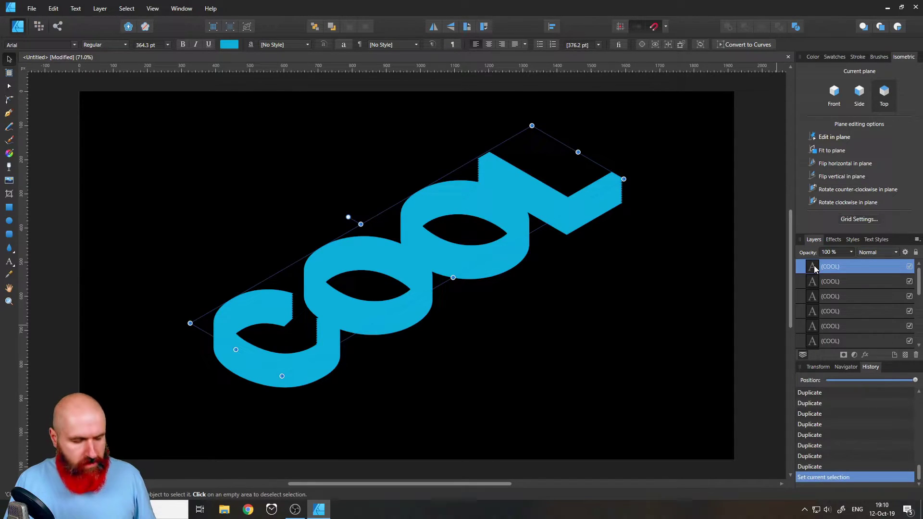
scroll(852, 316, down, 2)
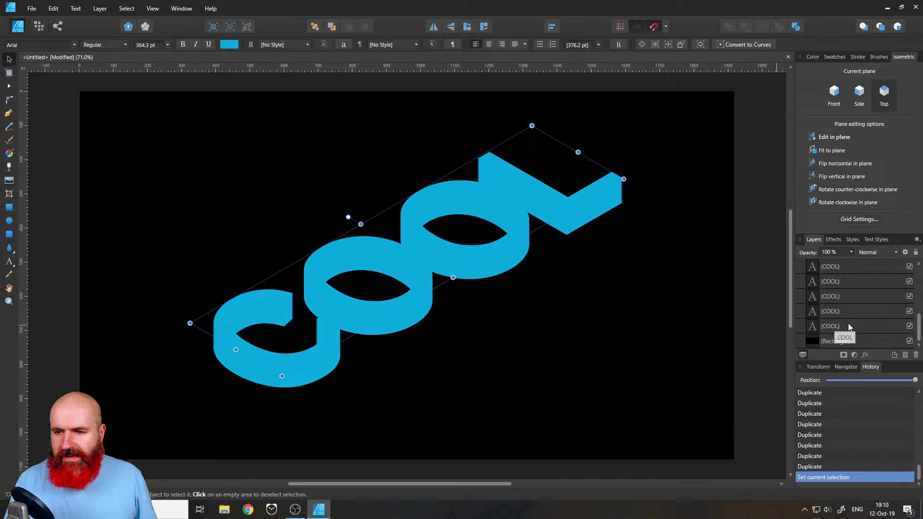
shift+click(847, 325)
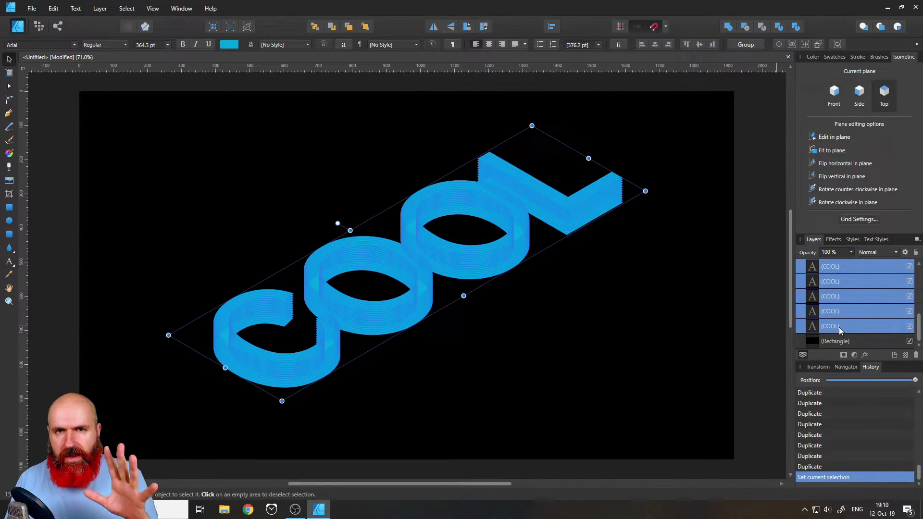
- Apply a glowing pink style preset to the selected COOL lettering
click(851, 240)
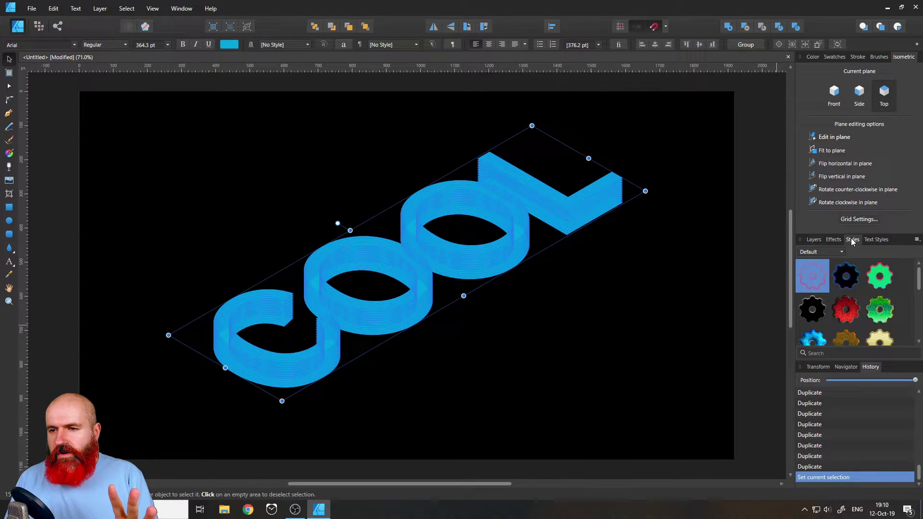
click(810, 280)
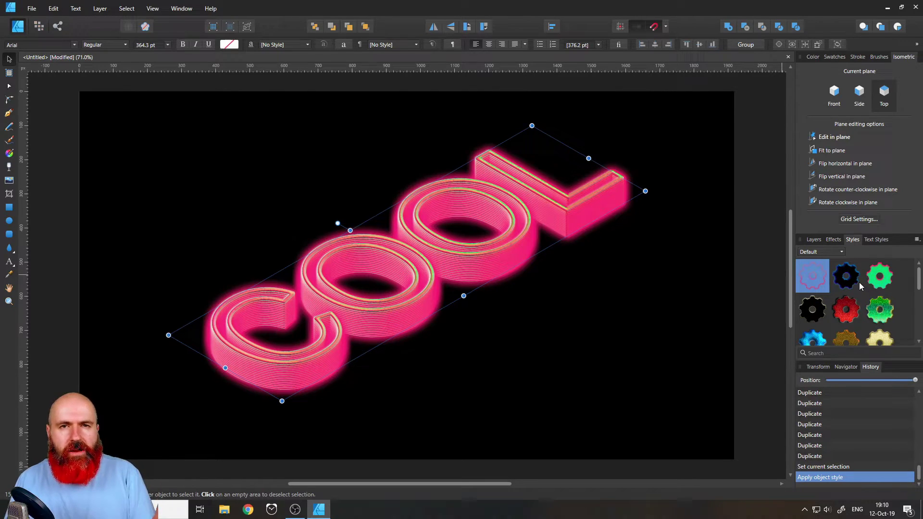
click(662, 321)
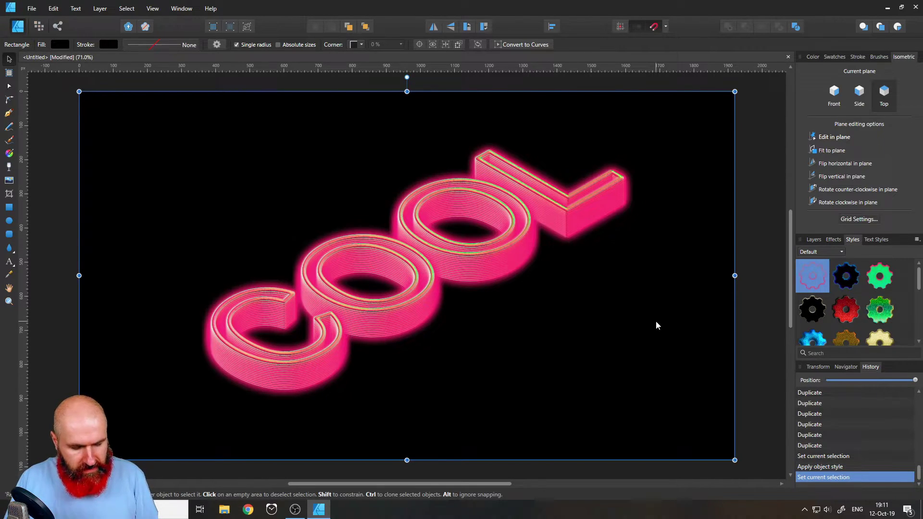
- Undo the pink glow style and reselect the COOL text
key(ctrl+z)
key(ctrl+z)
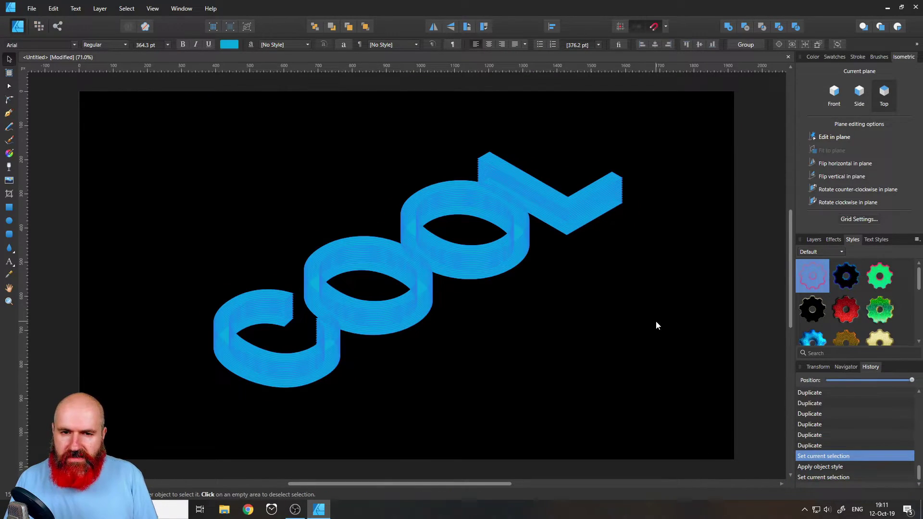
click(134, 147)
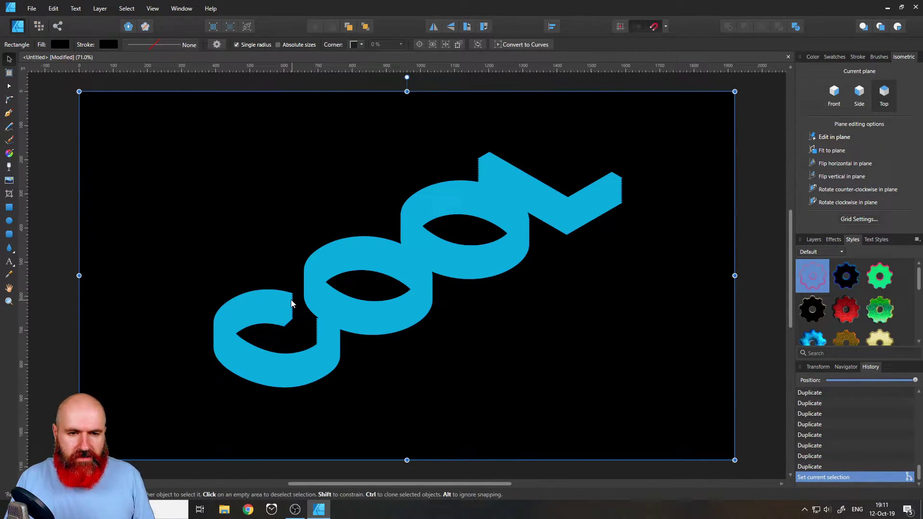
scroll(291, 304, up, 10)
click(322, 284)
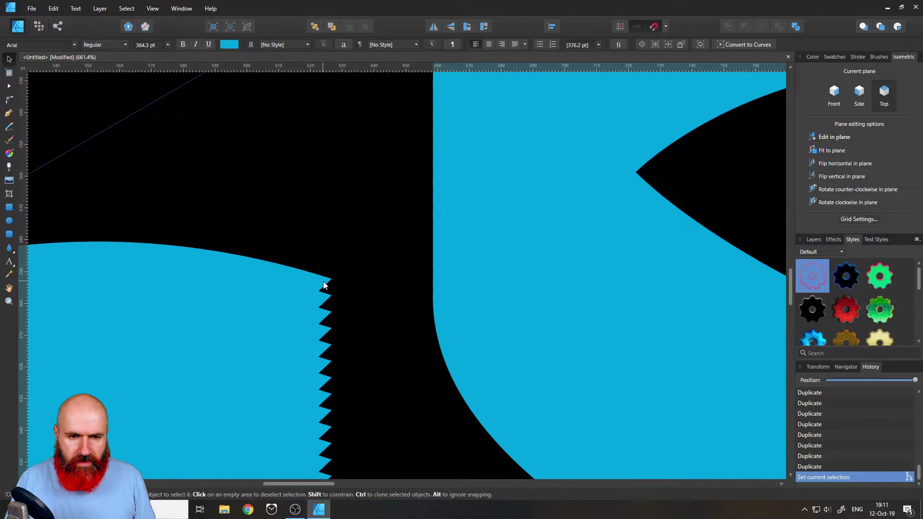
scroll(308, 283, down, 8)
scroll(295, 281, up, 3)
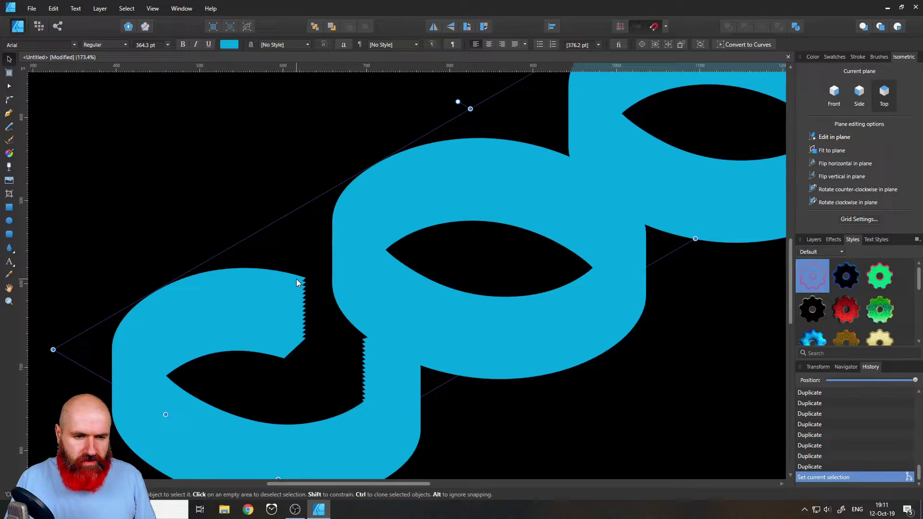
click(832, 240)
- Lock the top COOL layer in the Layers panel
click(818, 240)
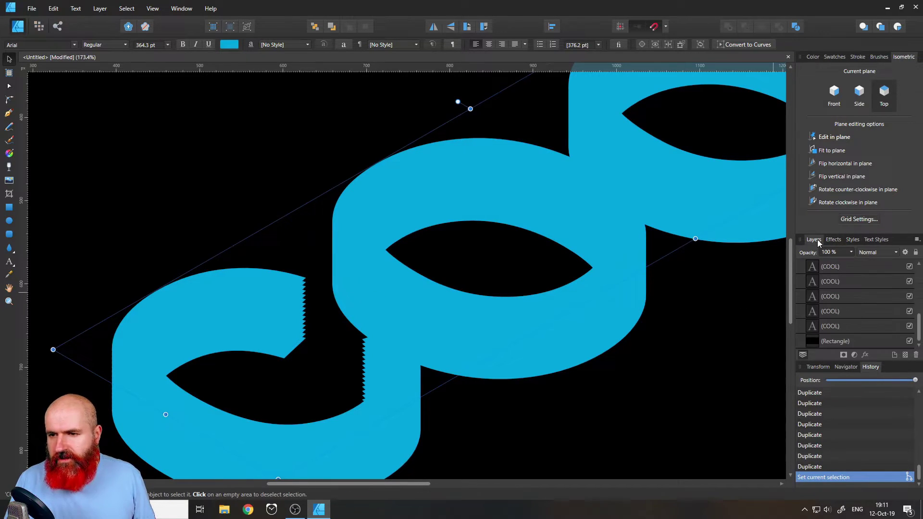
scroll(852, 260, up, 3)
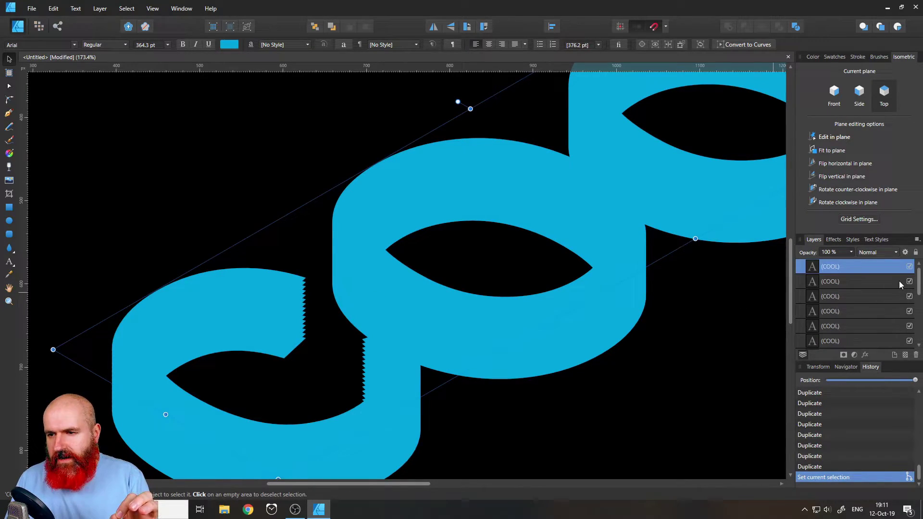
click(910, 268)
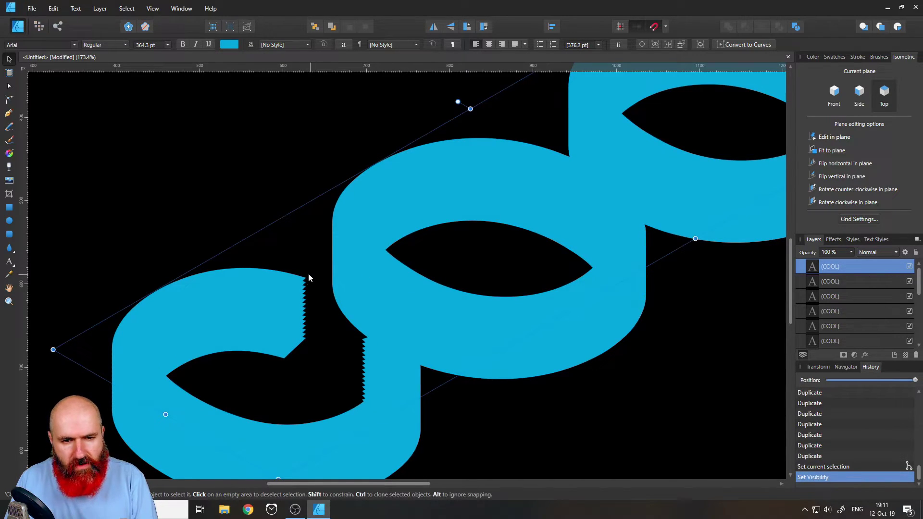
click(915, 252)
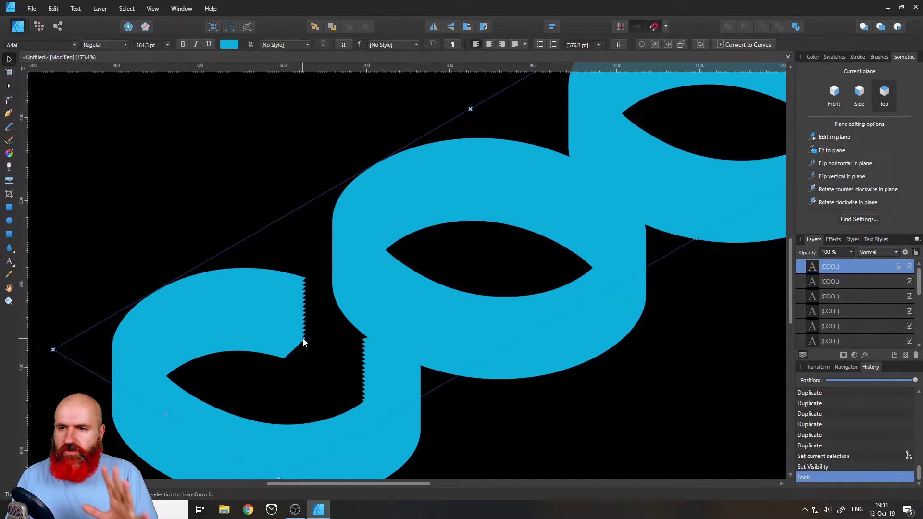
- Group all the COOL copies below the top layer with Ctrl+G
click(836, 280)
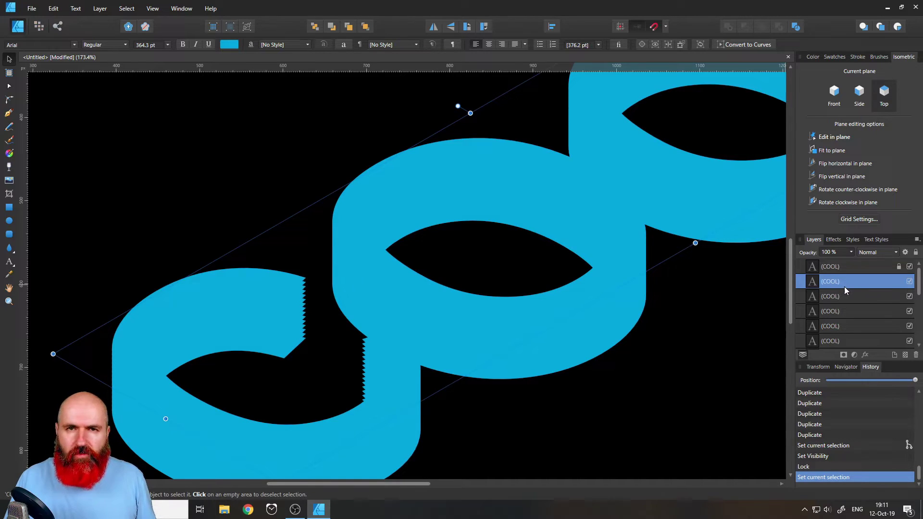
scroll(844, 287, down, 3)
shift+click(851, 327)
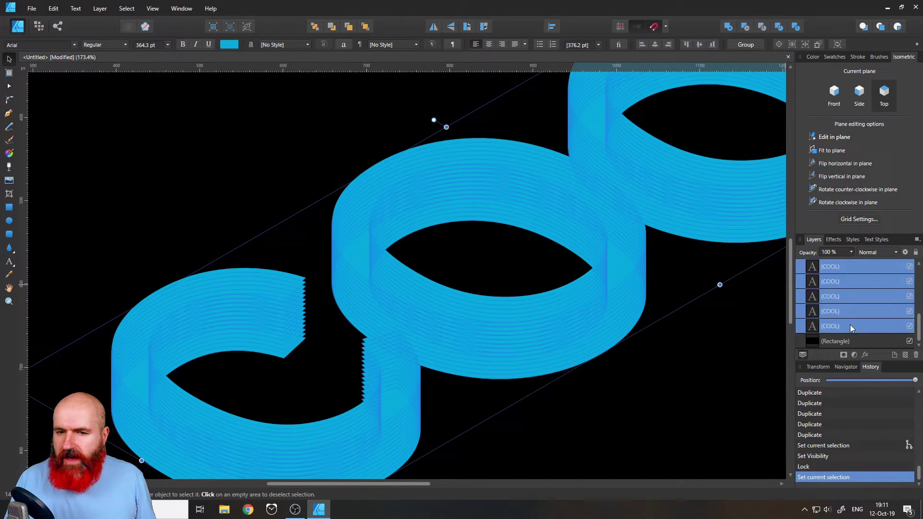
key(ctrl+g)
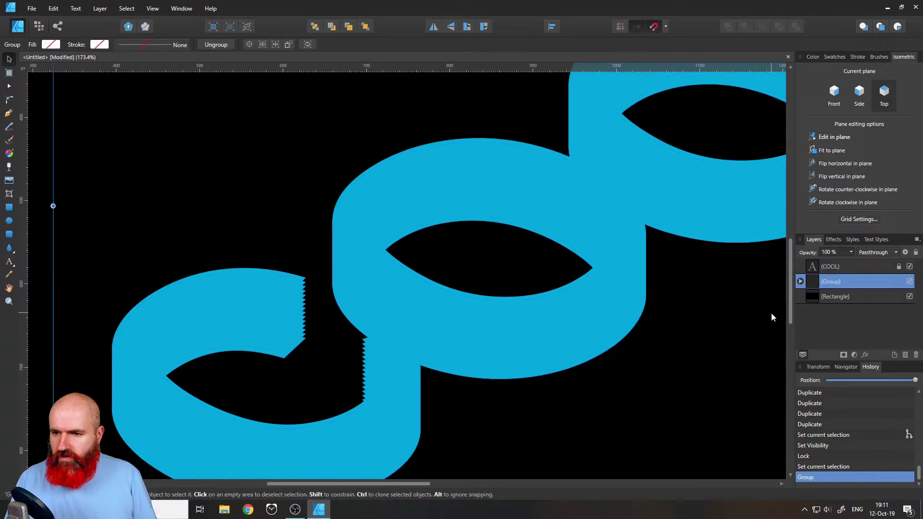
- Hide the bottom COOL copy inside the new group
click(800, 281)
scroll(858, 300, down, 2)
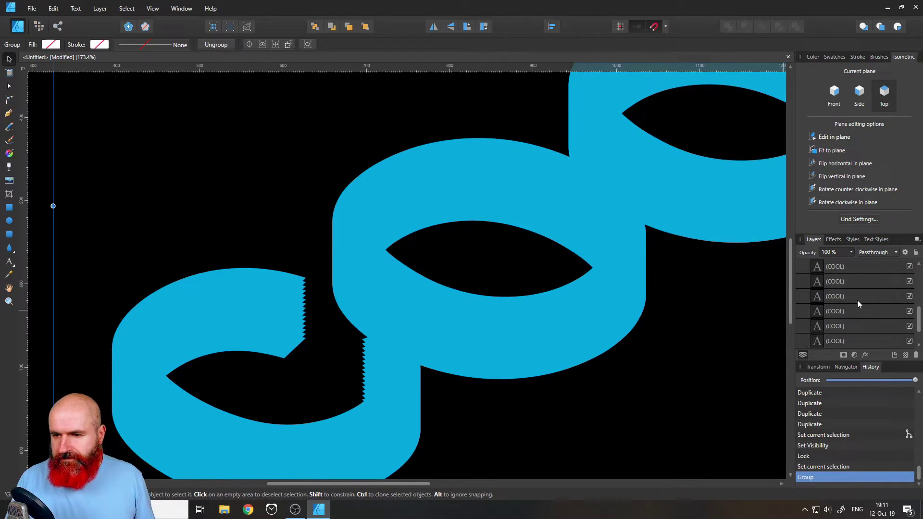
click(816, 327)
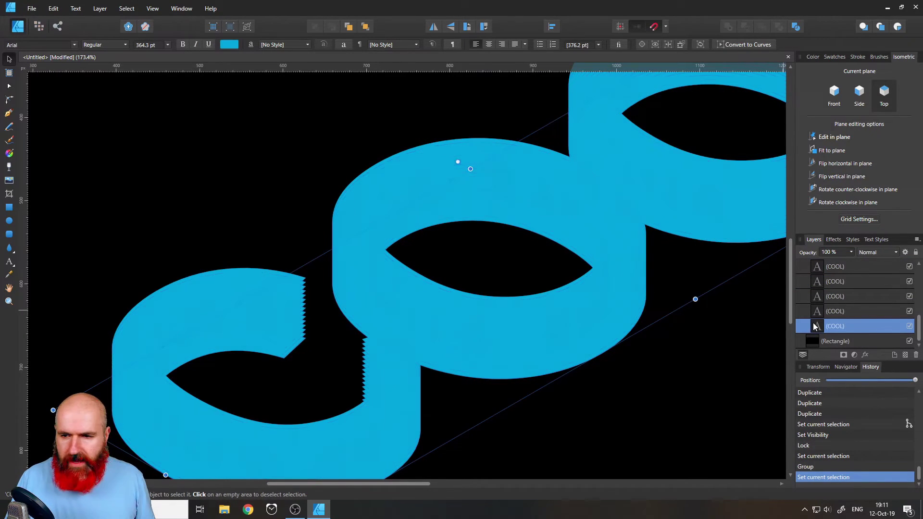
click(909, 327)
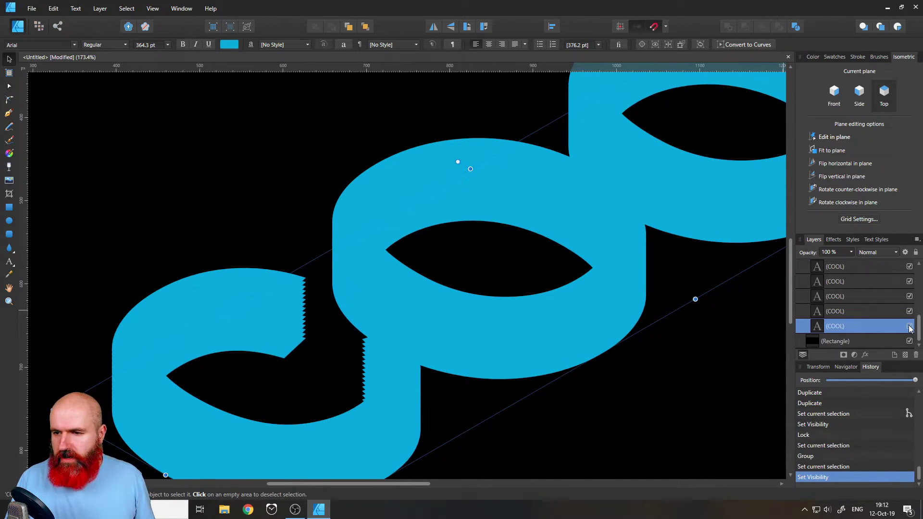
- Convert the bottom COOL copy to curves and select the letter C curve
click(820, 329)
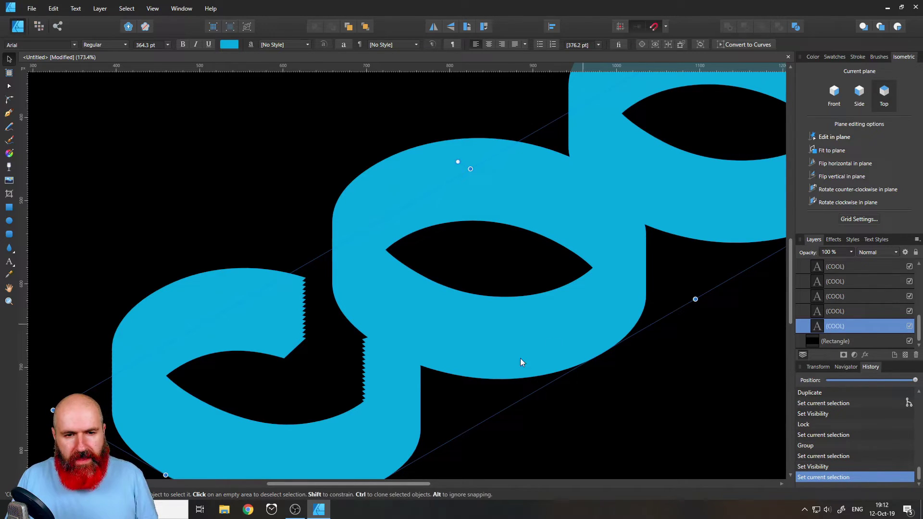
right_click(284, 361)
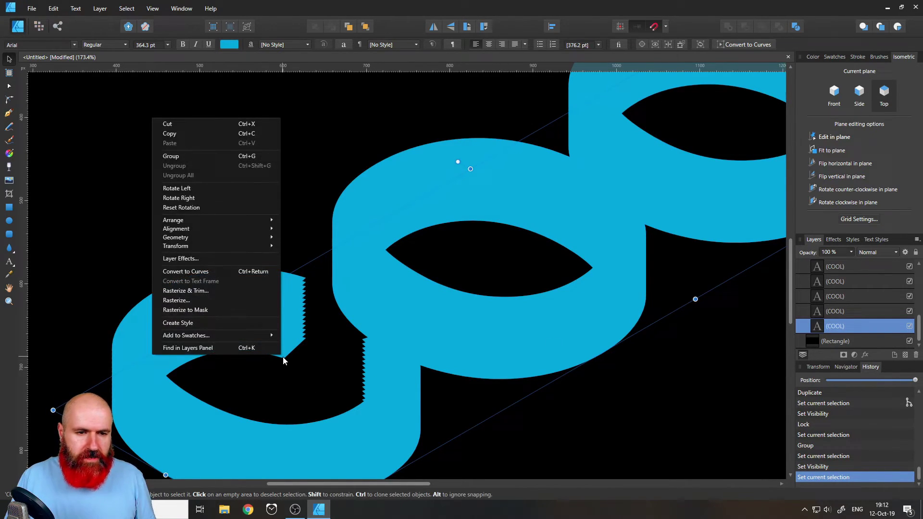
click(203, 272)
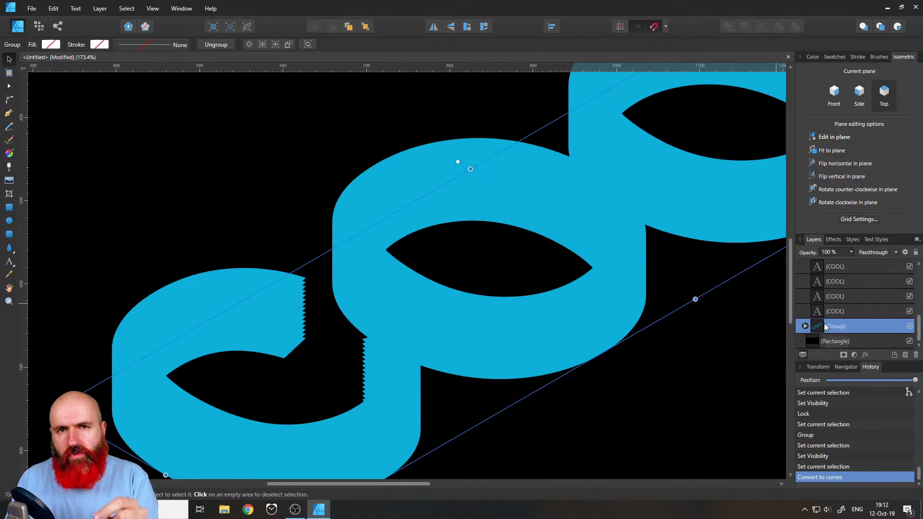
click(805, 327)
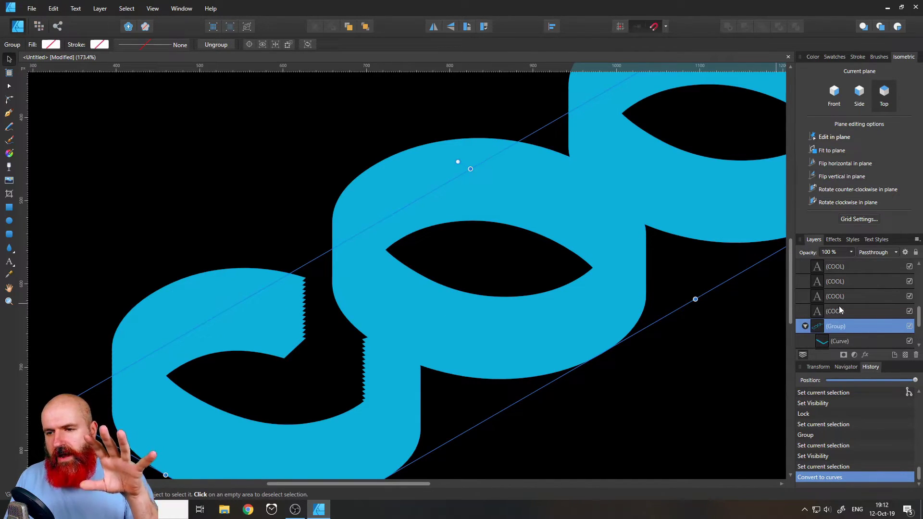
scroll(841, 310, down, 2)
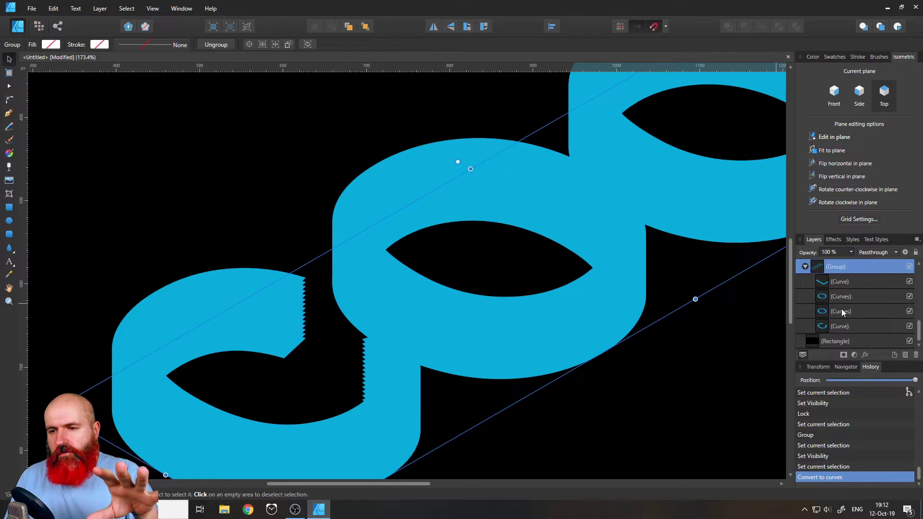
click(825, 330)
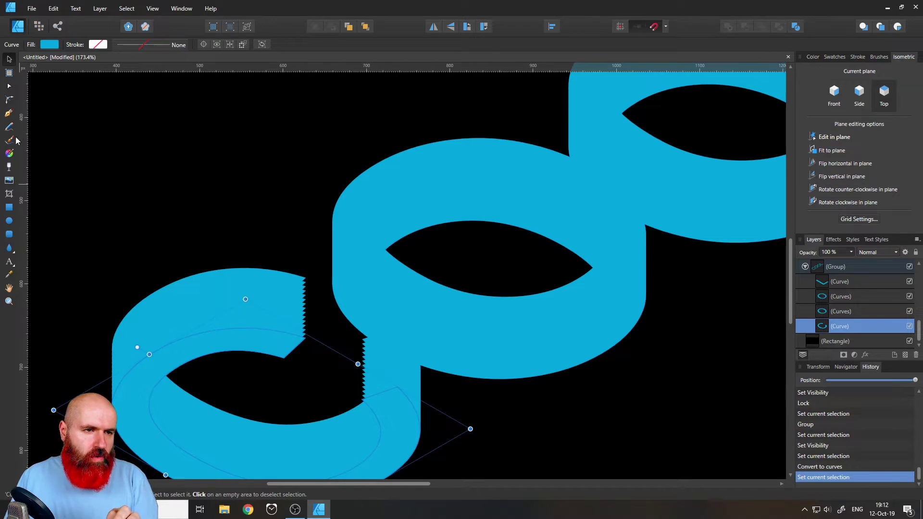
- Add a node on the C curve's jagged edge, make it sharp and pull it into place
click(9, 89)
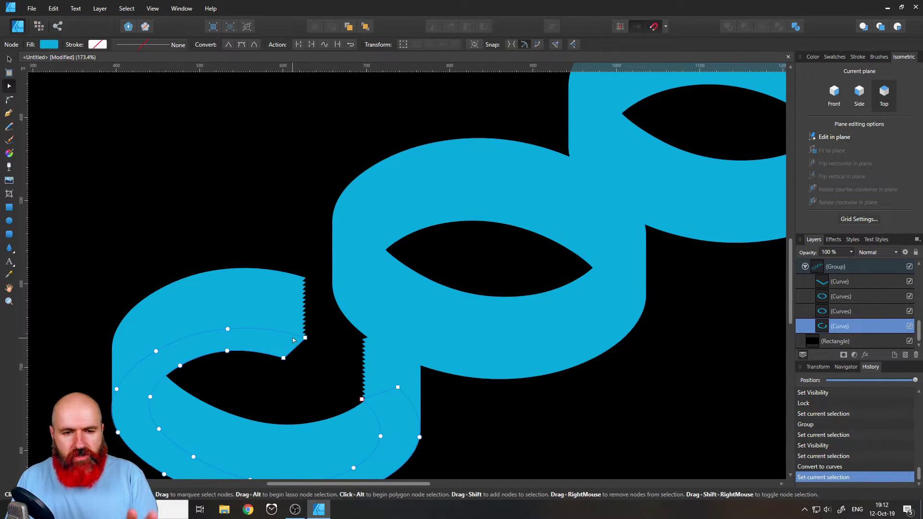
scroll(293, 339, up, 5)
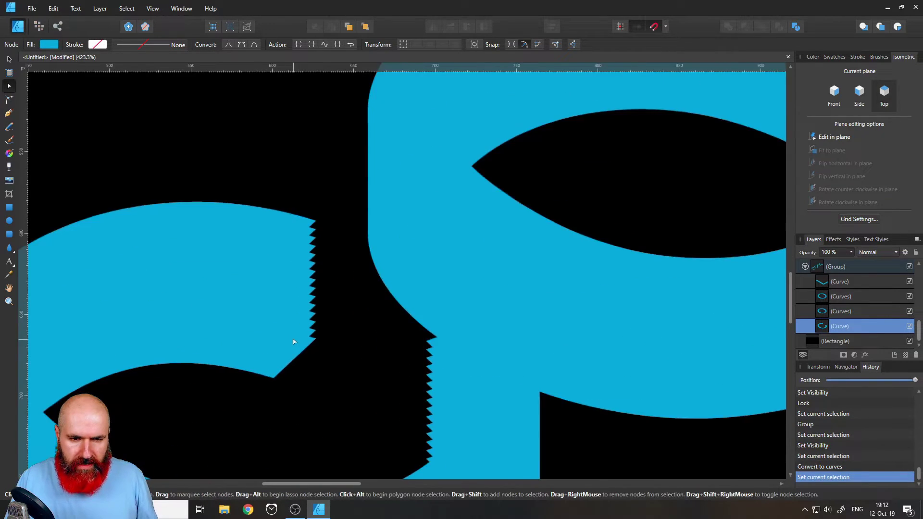
scroll(294, 341, up, 6)
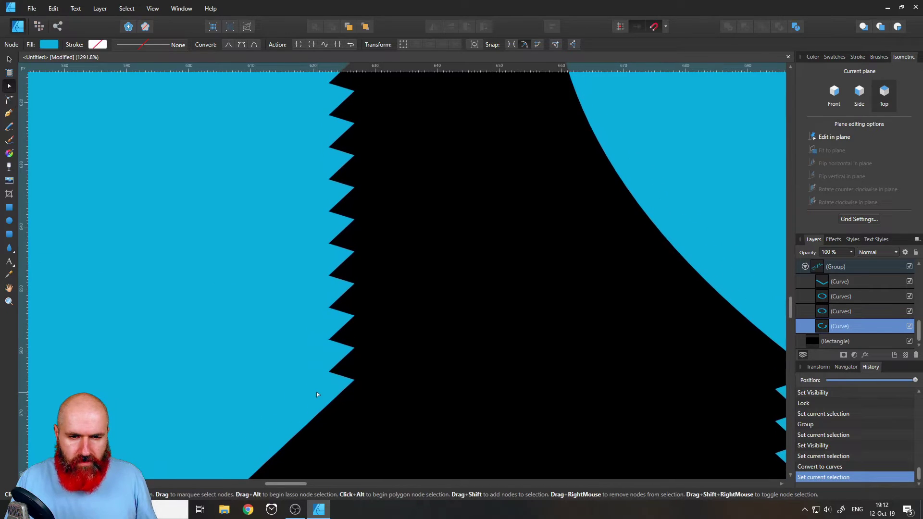
scroll(319, 377, up, 3)
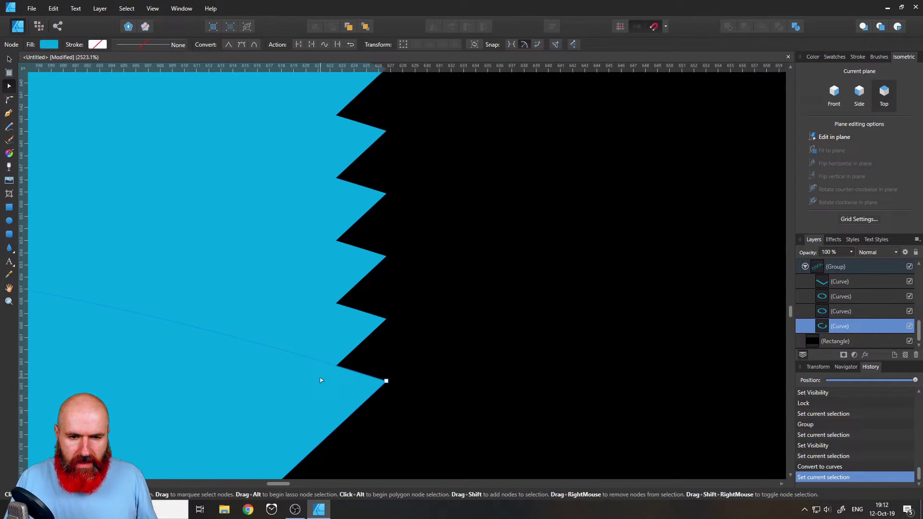
click(346, 368)
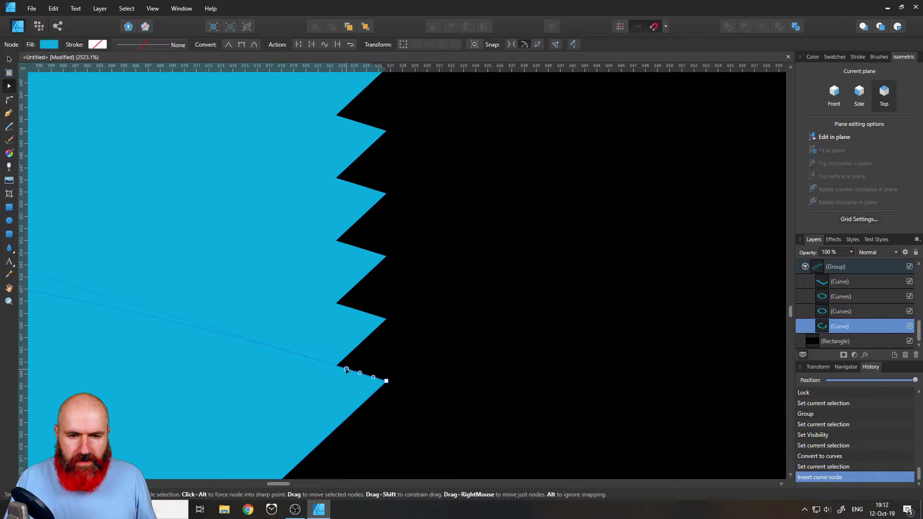
click(386, 381)
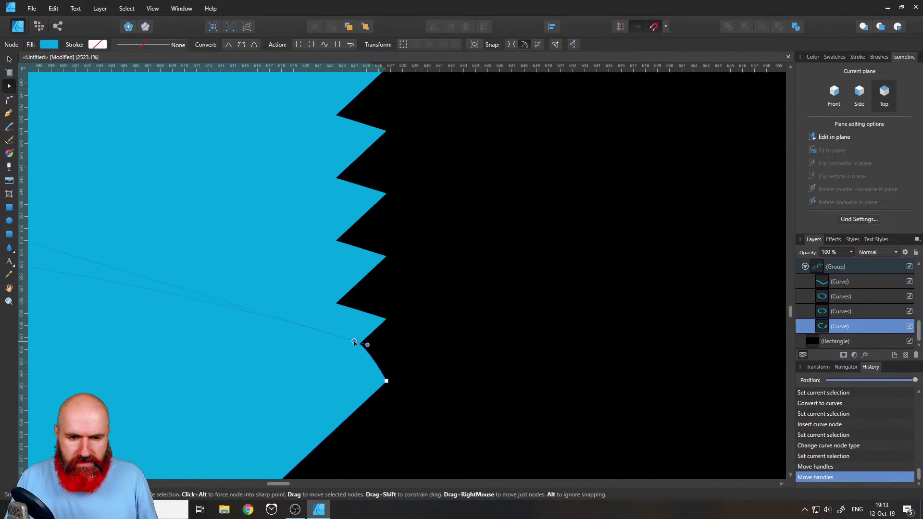
click(228, 44)
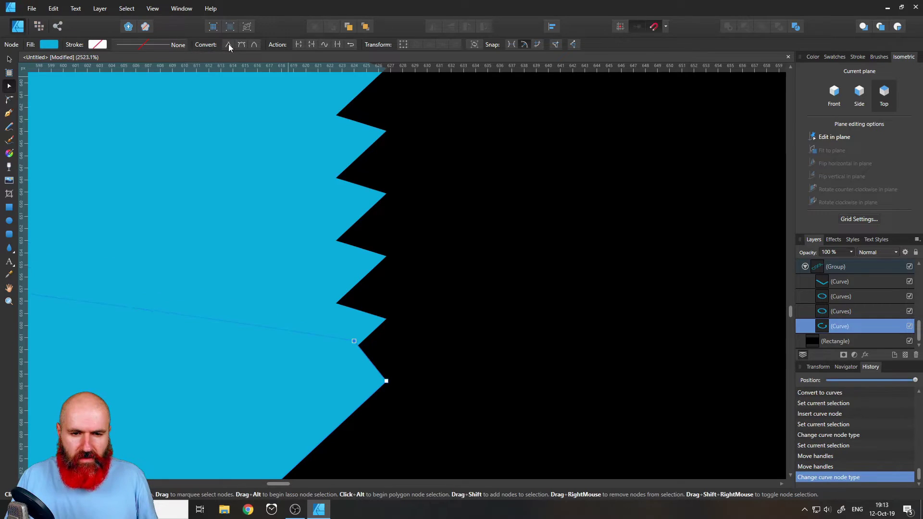
drag(353, 341, 303, 287)
- Pull the zigzag edge's node up and snap it onto the shape's top corner
scroll(269, 306, down, 6)
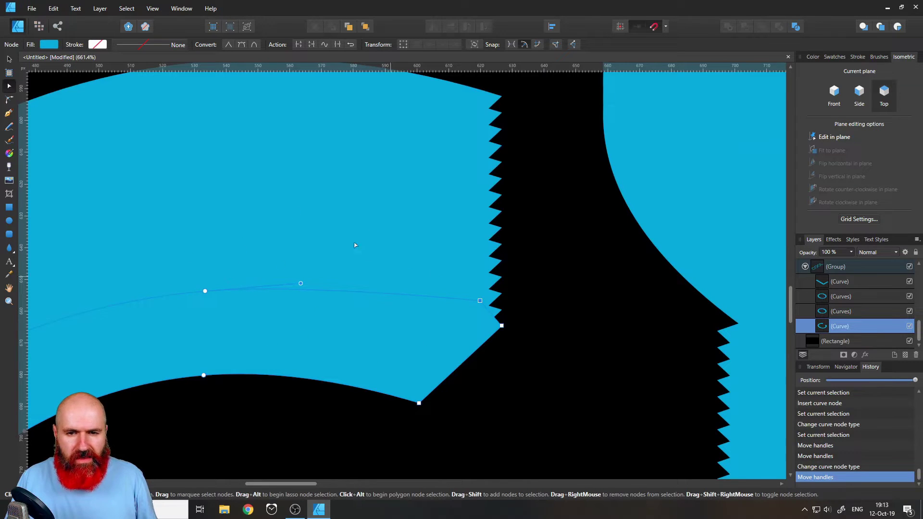
drag(540, 273, 488, 358)
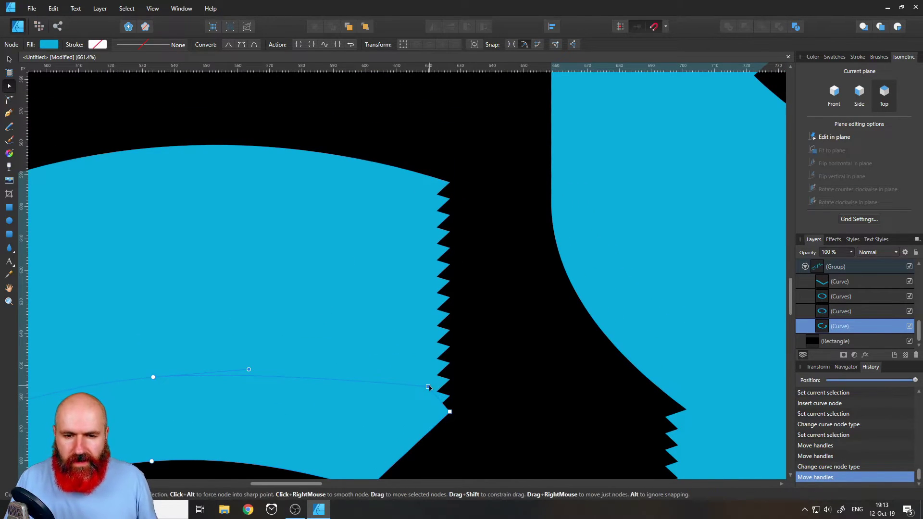
drag(428, 388, 449, 184)
scroll(445, 214, up, 5)
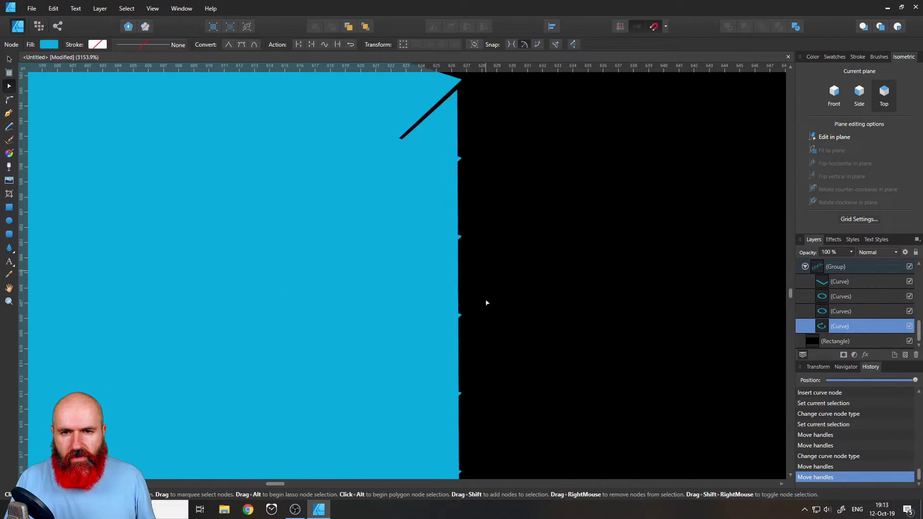
scroll(486, 303, up, 3)
drag(450, 215, 451, 209)
- Add a node on the curved edge and nudge the corner node into exact alignment
drag(394, 264, 369, 239)
scroll(454, 225, up, 15)
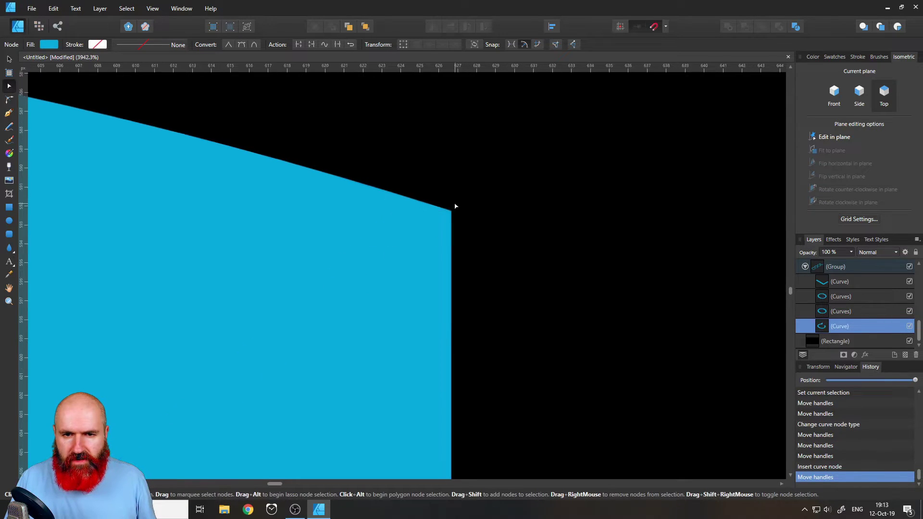
scroll(442, 202, up, 10)
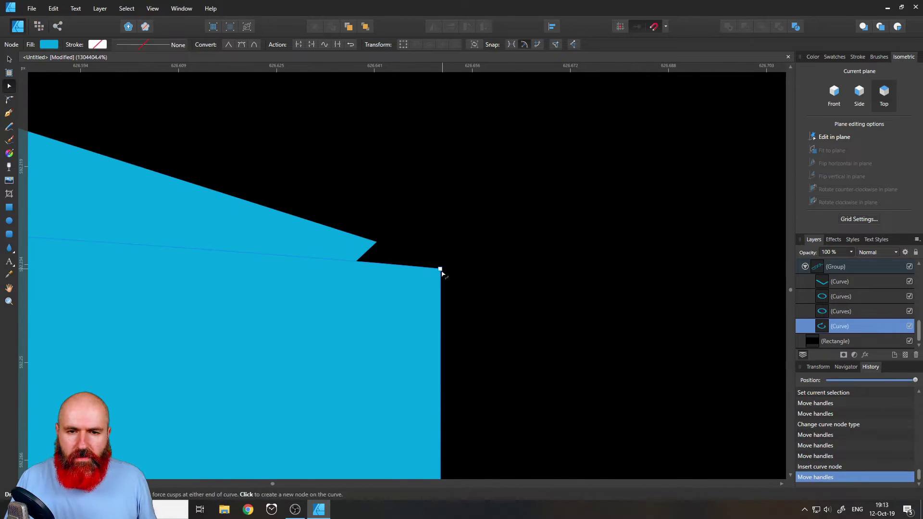
click(436, 269)
drag(376, 245, 374, 243)
scroll(402, 298, down, 10)
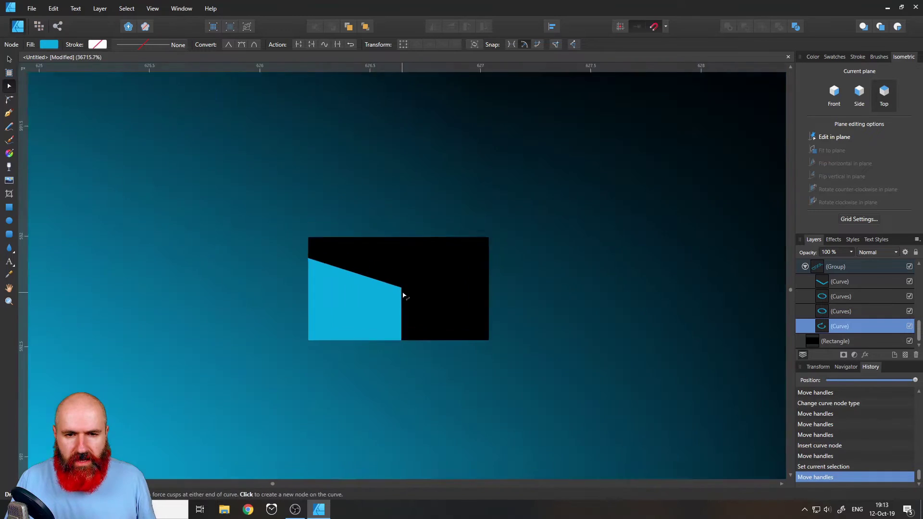
scroll(423, 305, up, 5)
scroll(429, 310, down, 10)
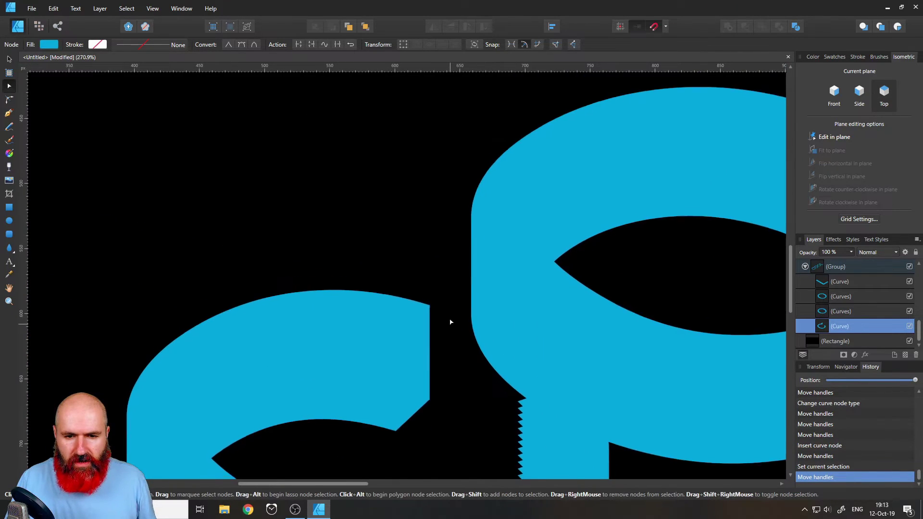
drag(449, 323, 408, 231)
scroll(495, 388, up, 10)
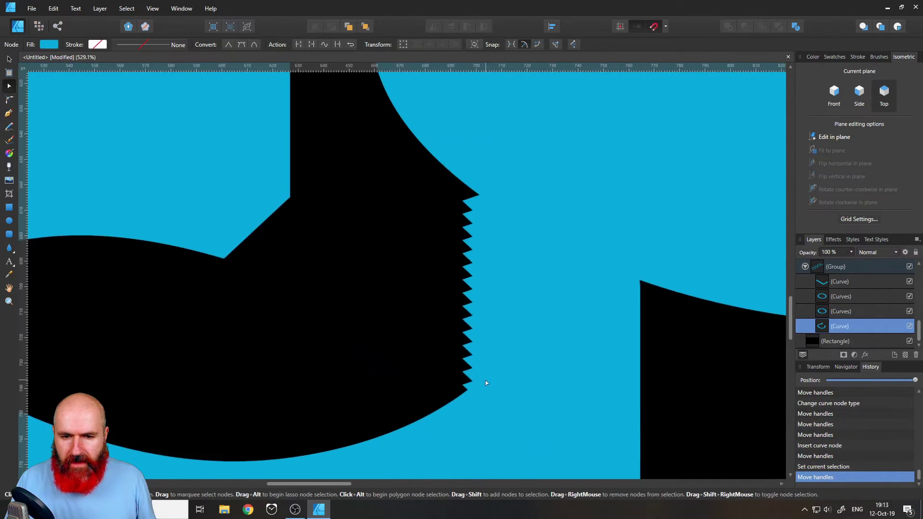
- Move nodes on the next extrusion shape to straighten its zigzag edge
scroll(430, 399, up, 3)
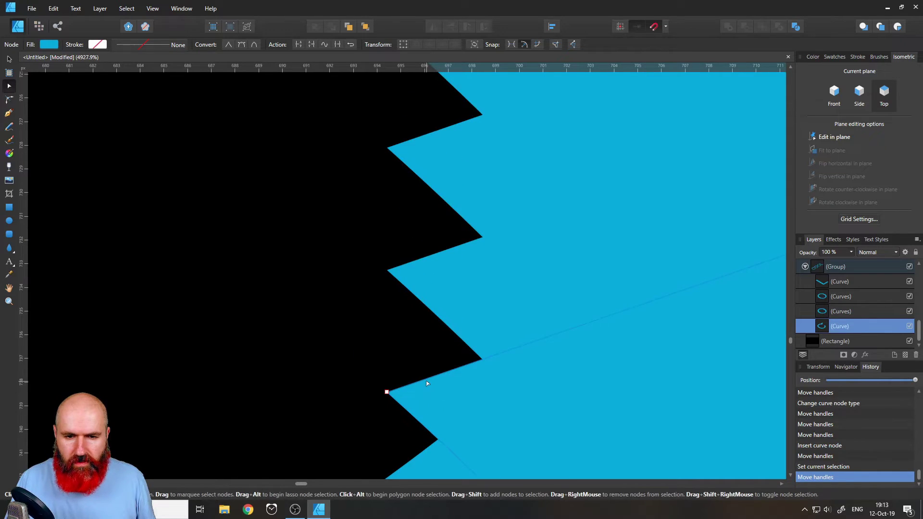
click(426, 381)
scroll(426, 383, down, 5)
click(387, 389)
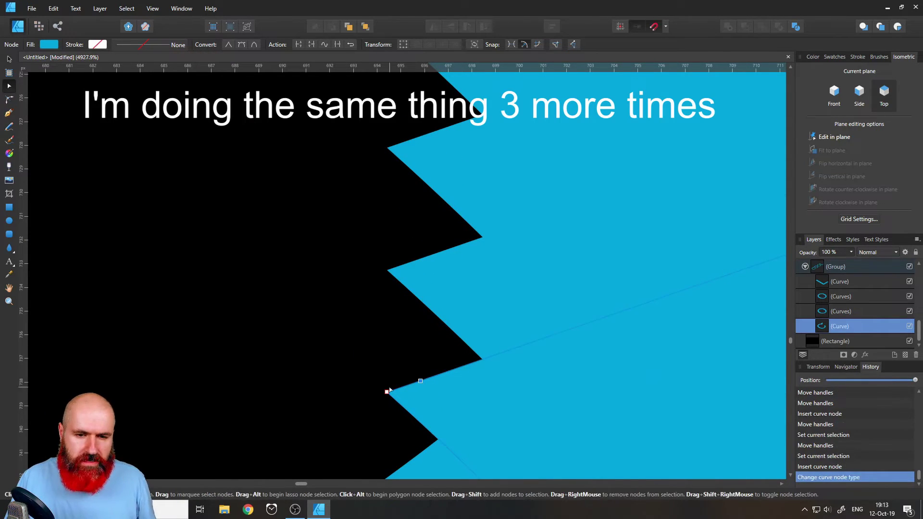
drag(388, 388, 457, 418)
scroll(433, 323, up, 5)
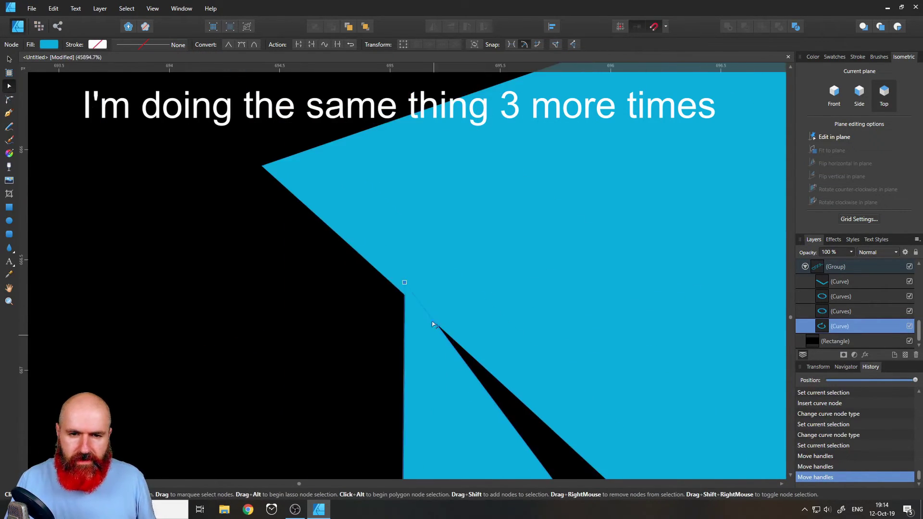
click(268, 165)
scroll(385, 321, up, 10)
scroll(383, 319, down, 15)
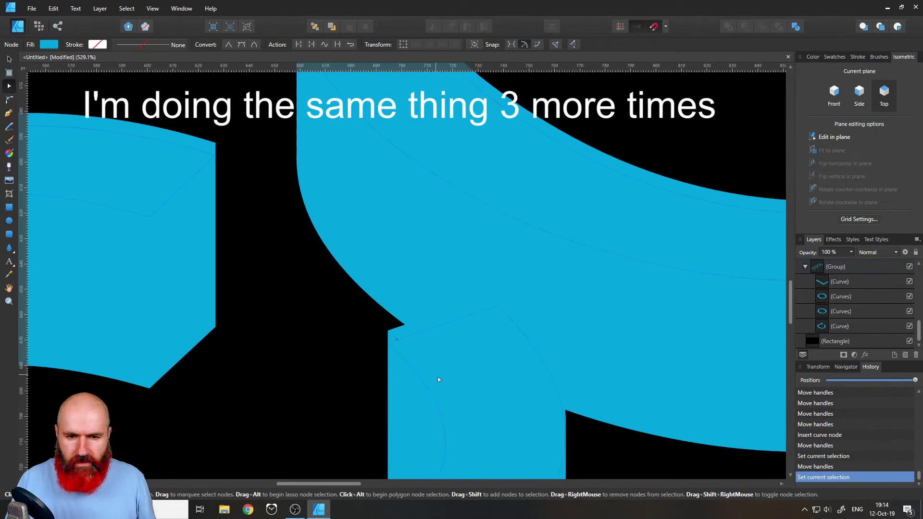
click(432, 387)
scroll(414, 375, down, 3)
click(398, 362)
- Add and fix corner nodes on the L extrusion shape, then collapse the group
click(315, 365)
scroll(305, 289, up, 5)
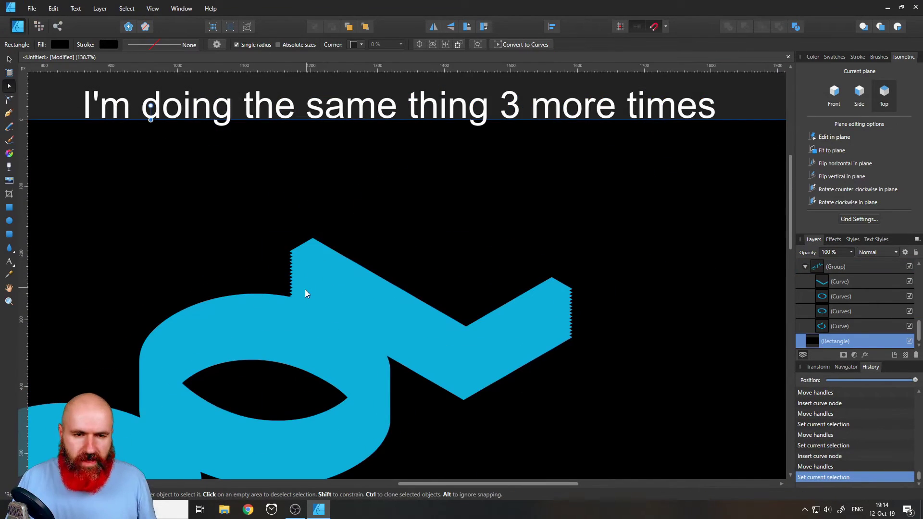
click(332, 222)
scroll(334, 197, down, 3)
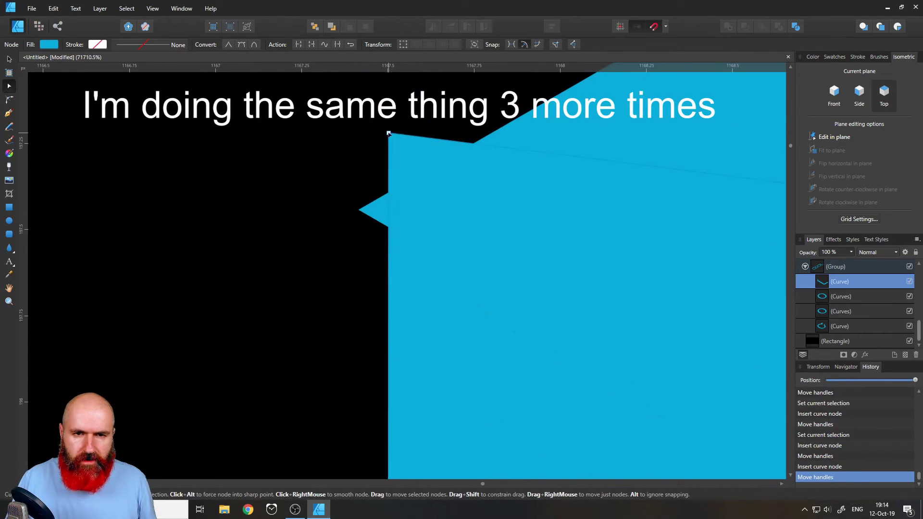
scroll(385, 241, down, 5)
scroll(425, 454, up, 10)
click(425, 454)
scroll(425, 454, down, 5)
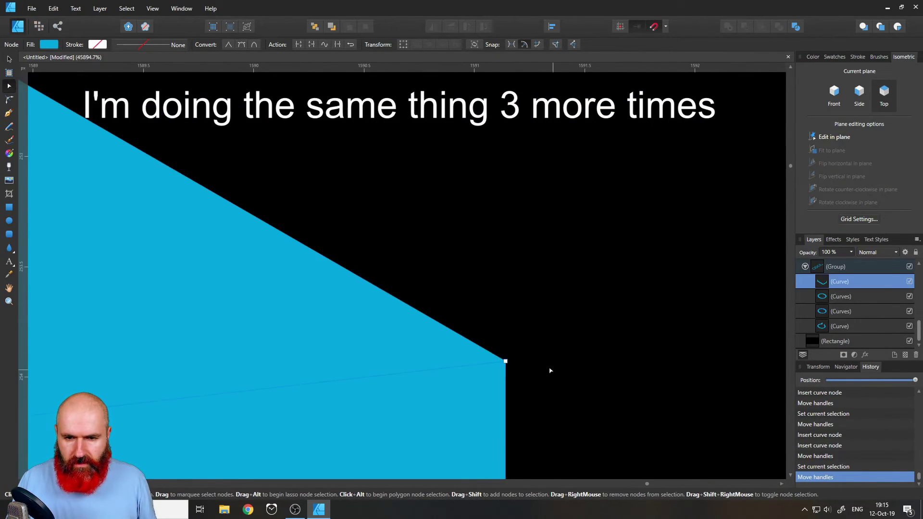
scroll(305, 316, down, 5)
click(805, 267)
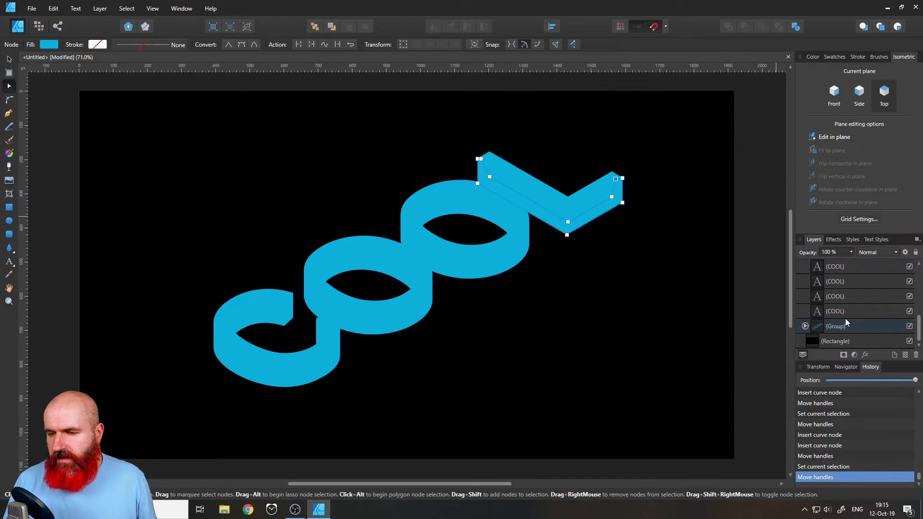
scroll(845, 318, up, 2)
- Give the extrusion group a linear gradient with a blue start stop and magenta end stop
click(814, 282)
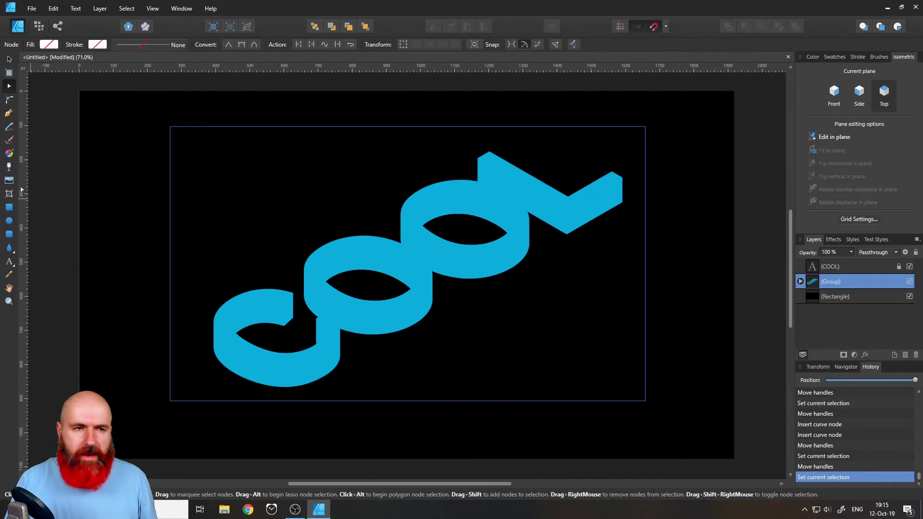
click(9, 155)
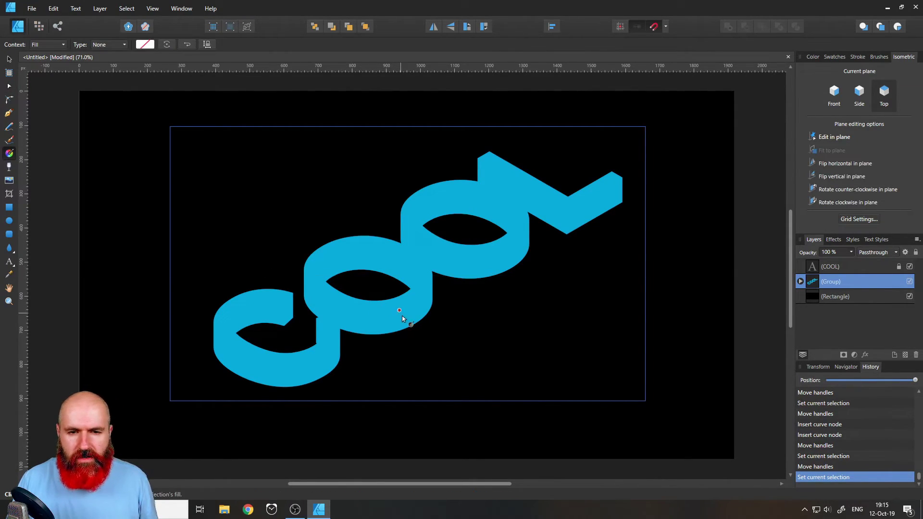
drag(428, 339, 324, 223)
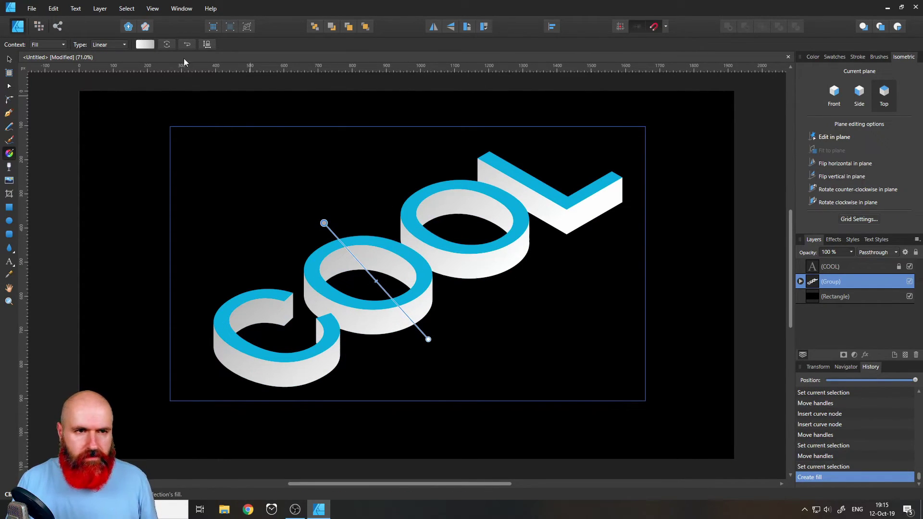
click(144, 45)
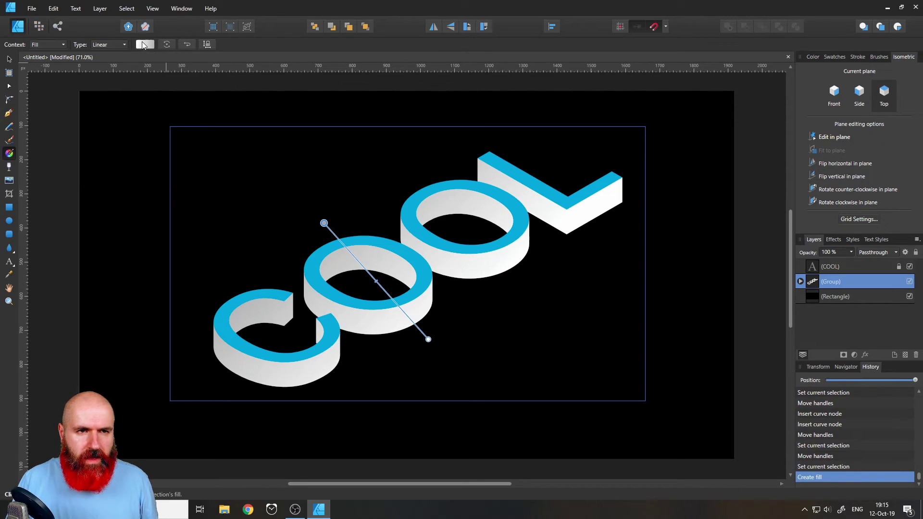
click(142, 43)
click(220, 86)
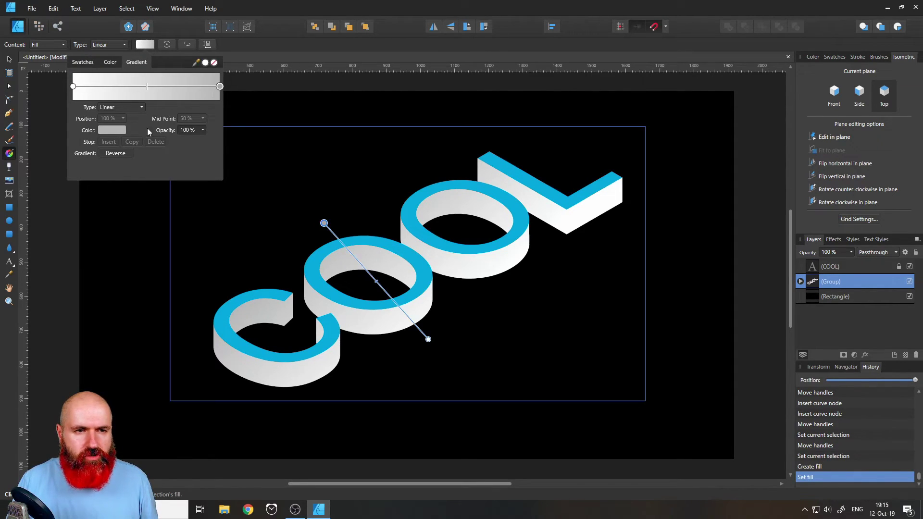
click(112, 129)
click(126, 163)
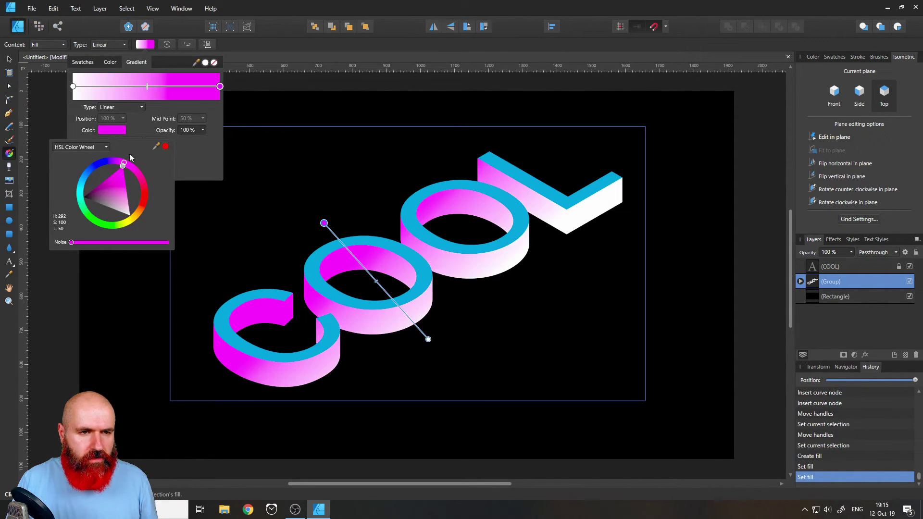
click(73, 86)
click(106, 131)
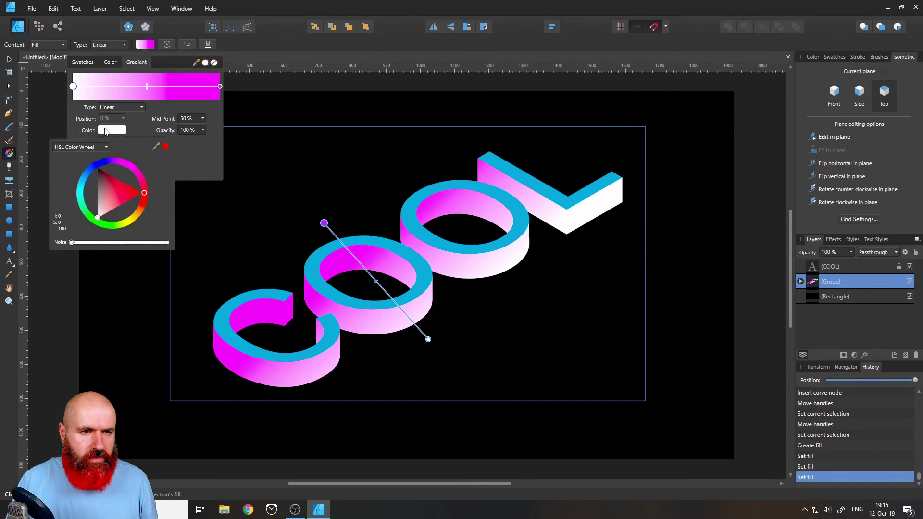
click(87, 172)
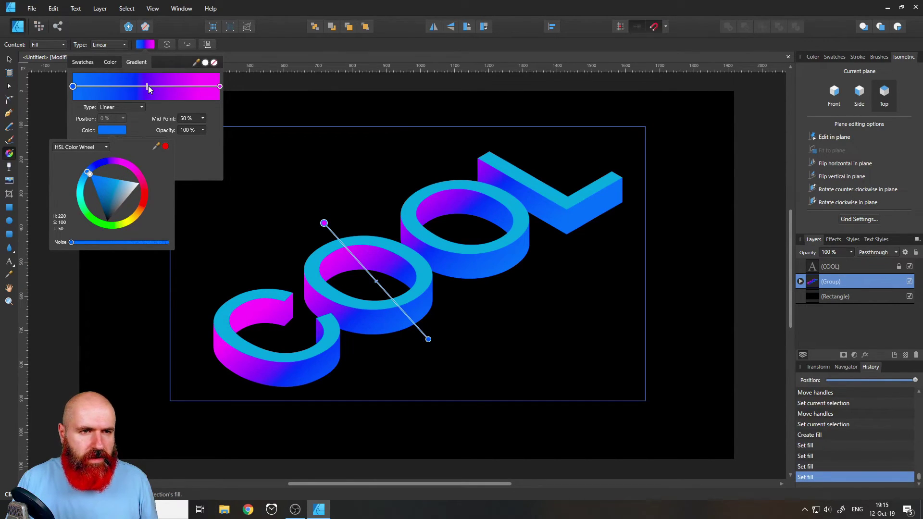
- Reposition the gradient's start and end handles to stretch it across the extrusion
drag(324, 222, 301, 221)
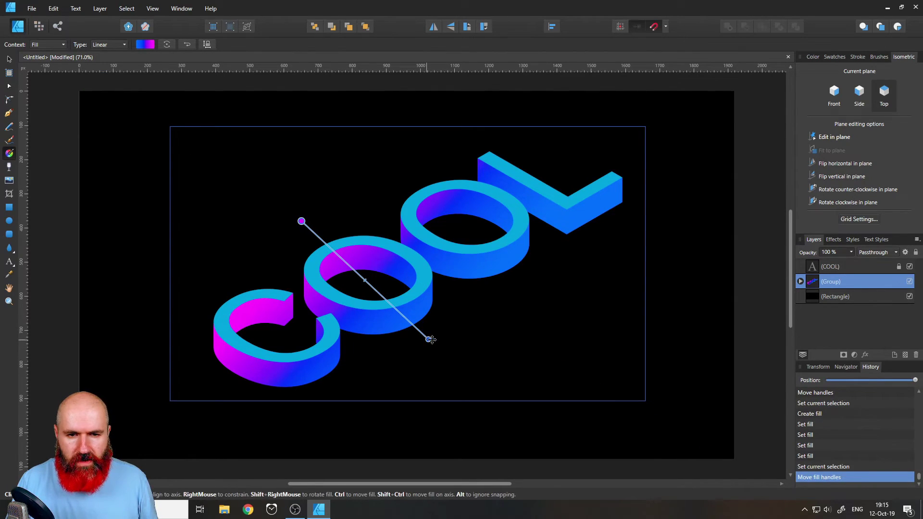
drag(431, 339, 456, 393)
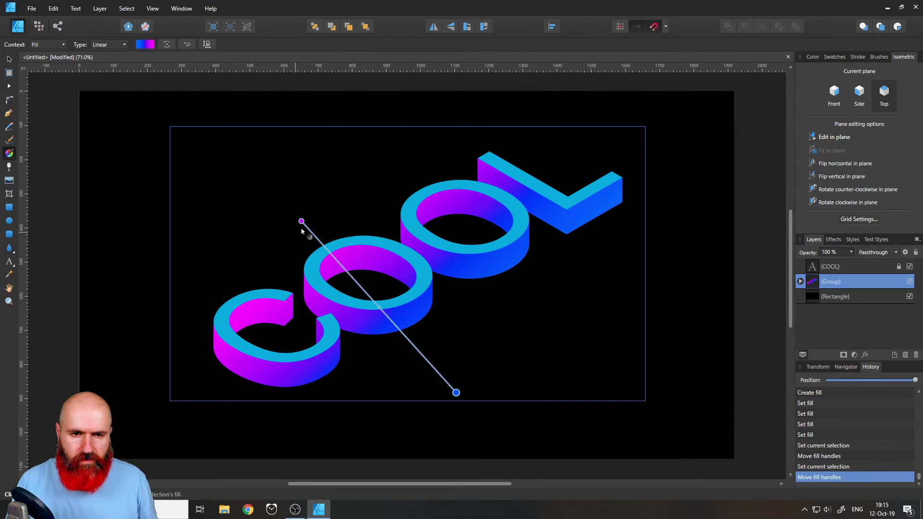
drag(301, 221, 339, 195)
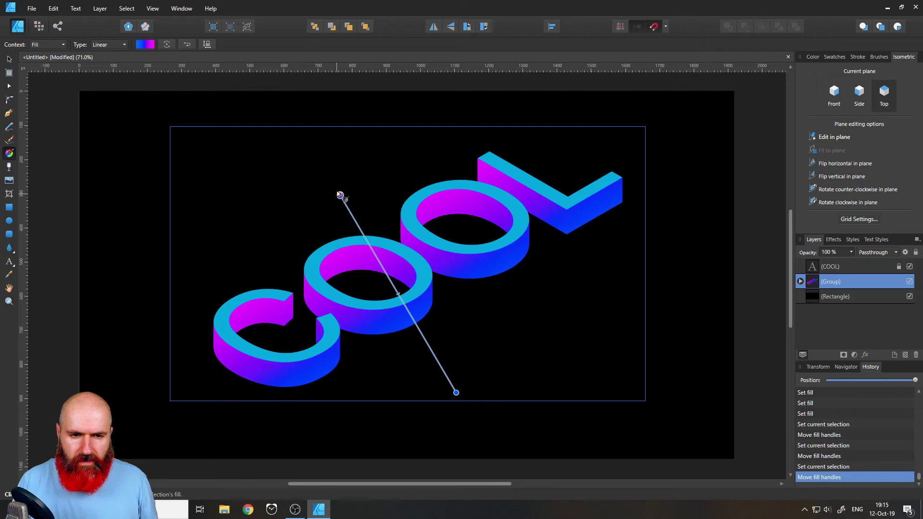
click(9, 59)
click(113, 149)
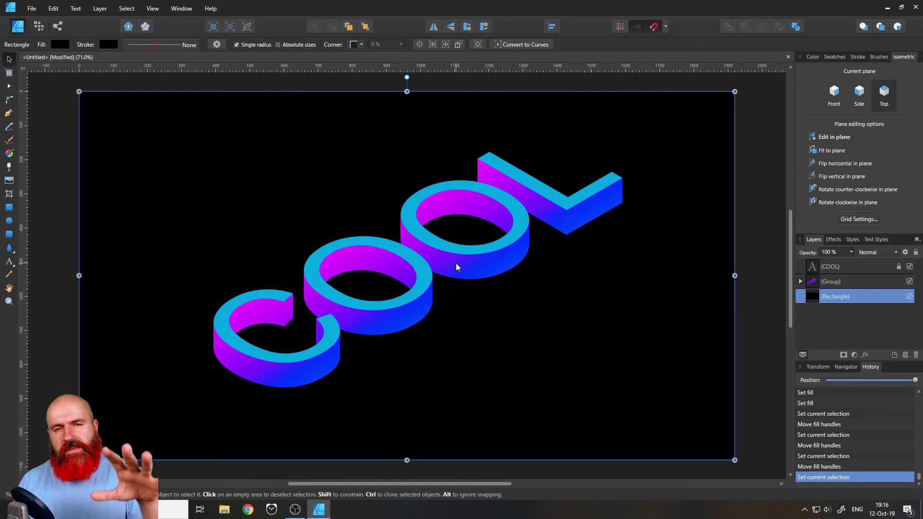
- Recolour the COOL text's fill from cyan to orange via the hue ring, then deselect
click(812, 270)
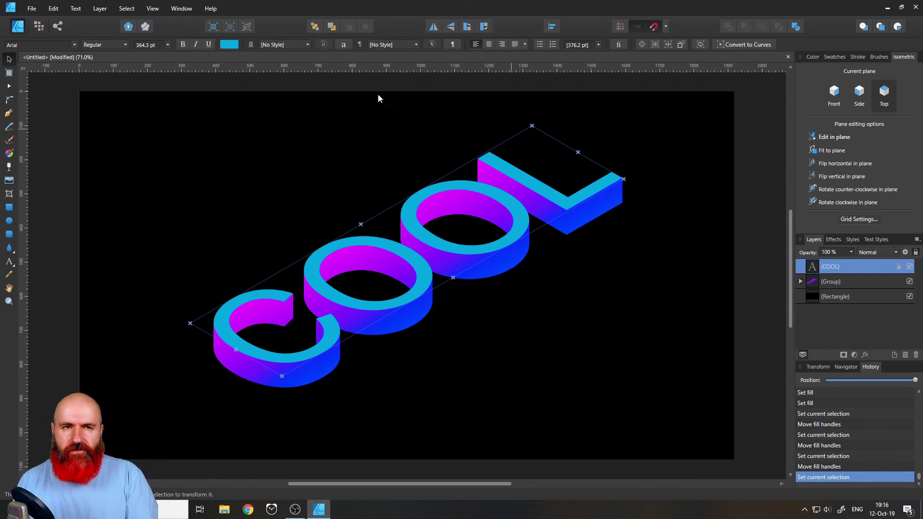
click(228, 45)
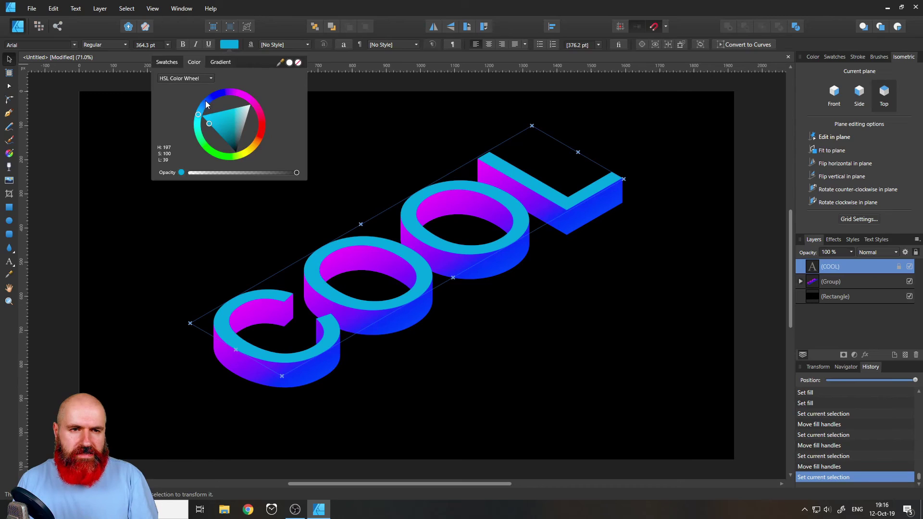
drag(206, 104, 265, 174)
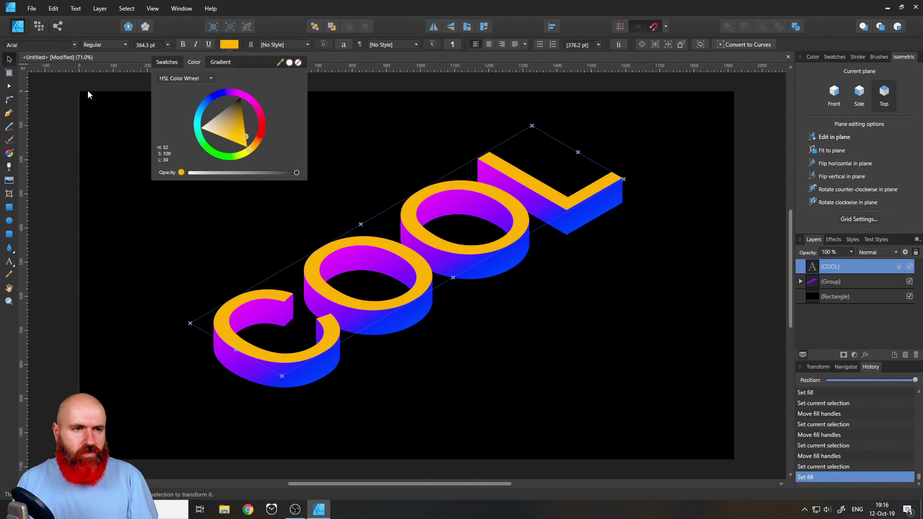
click(65, 123)
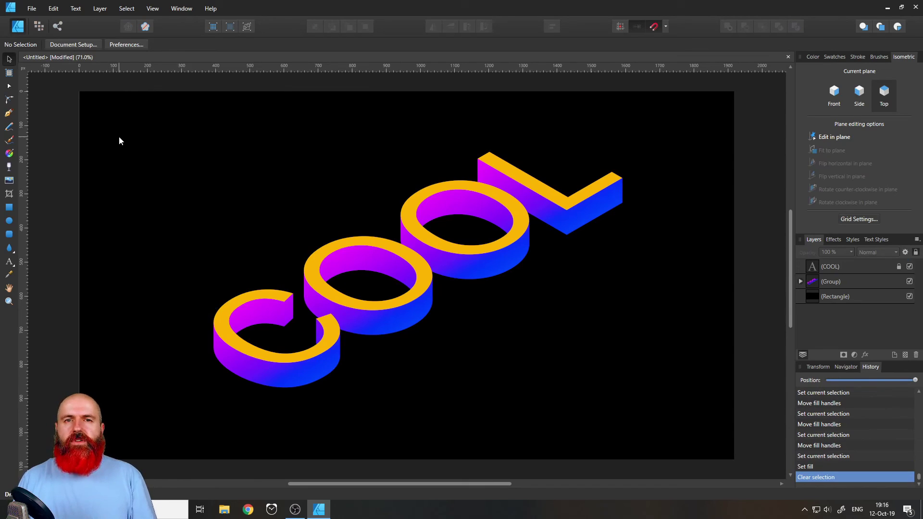